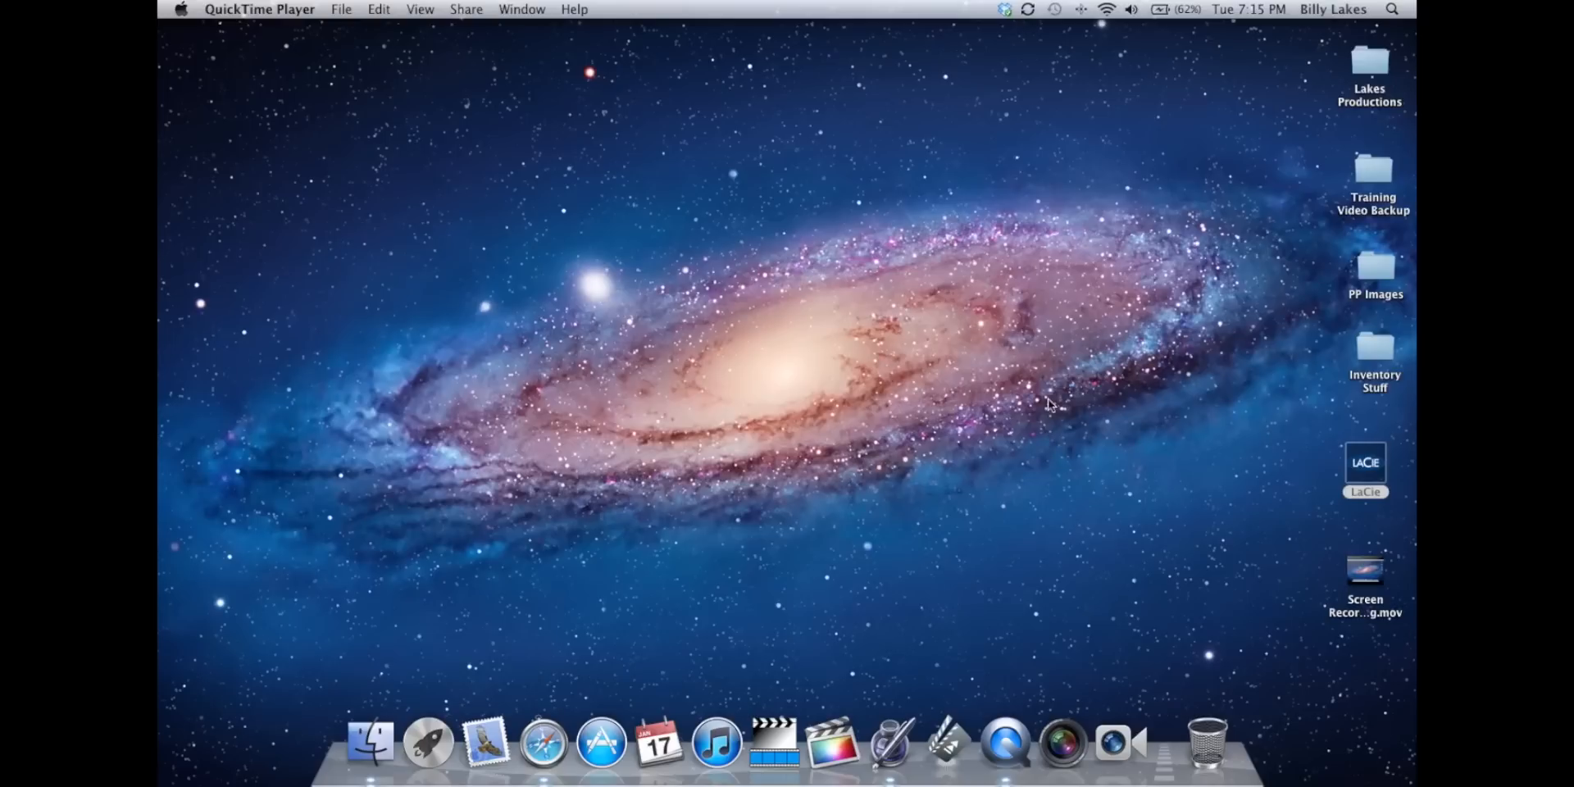
Open the LaCie drive in Finder, look over its Final Cut folders, and minimize the window.
{"action": "left_click", "coordinate": [1201, 418]}
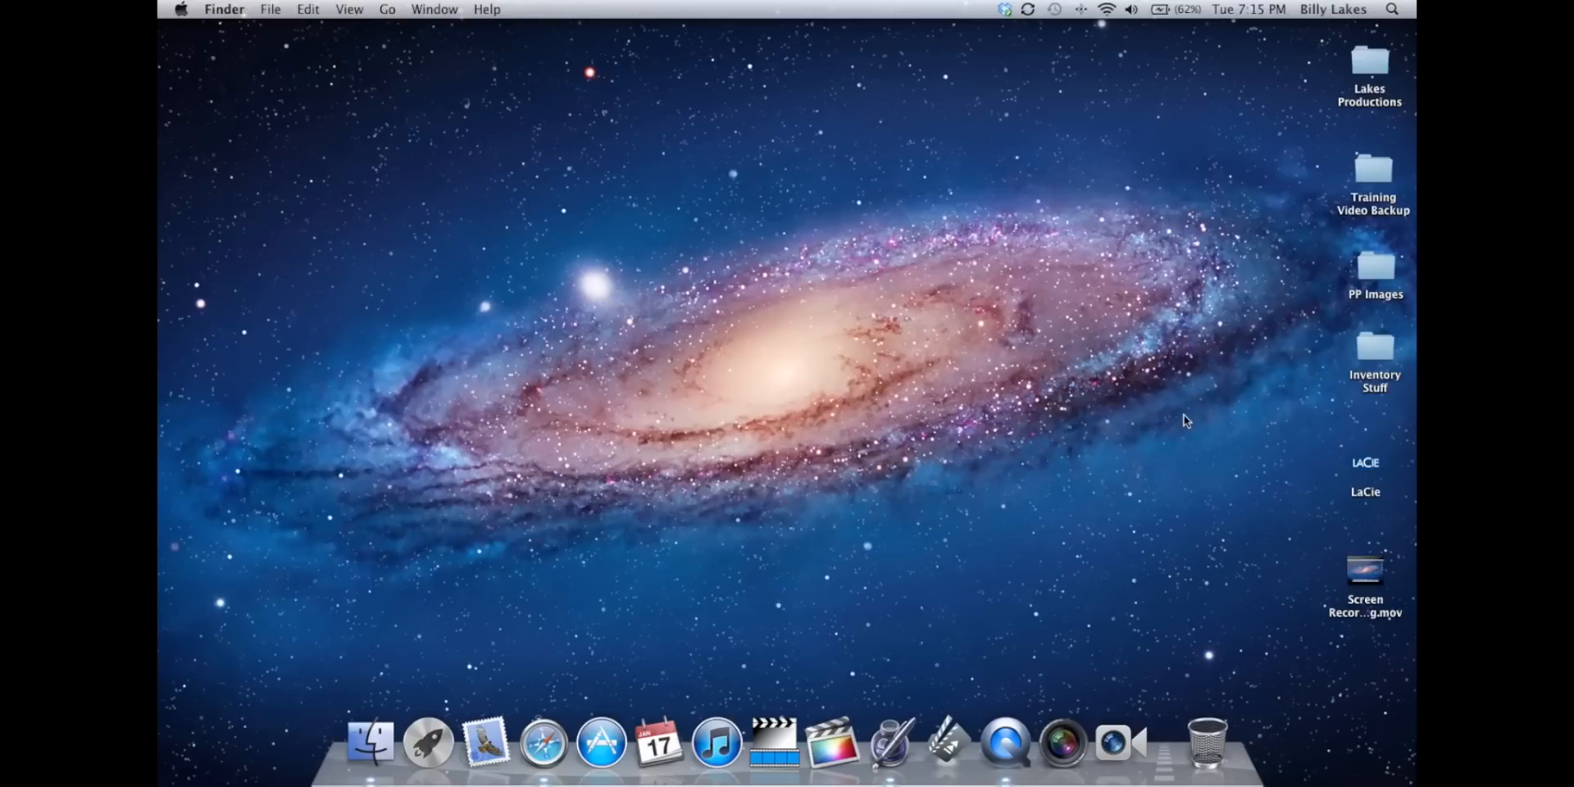
{"action": "left_click", "coordinate": [1375, 474]}
{"action": "key", "text": "super+o"}
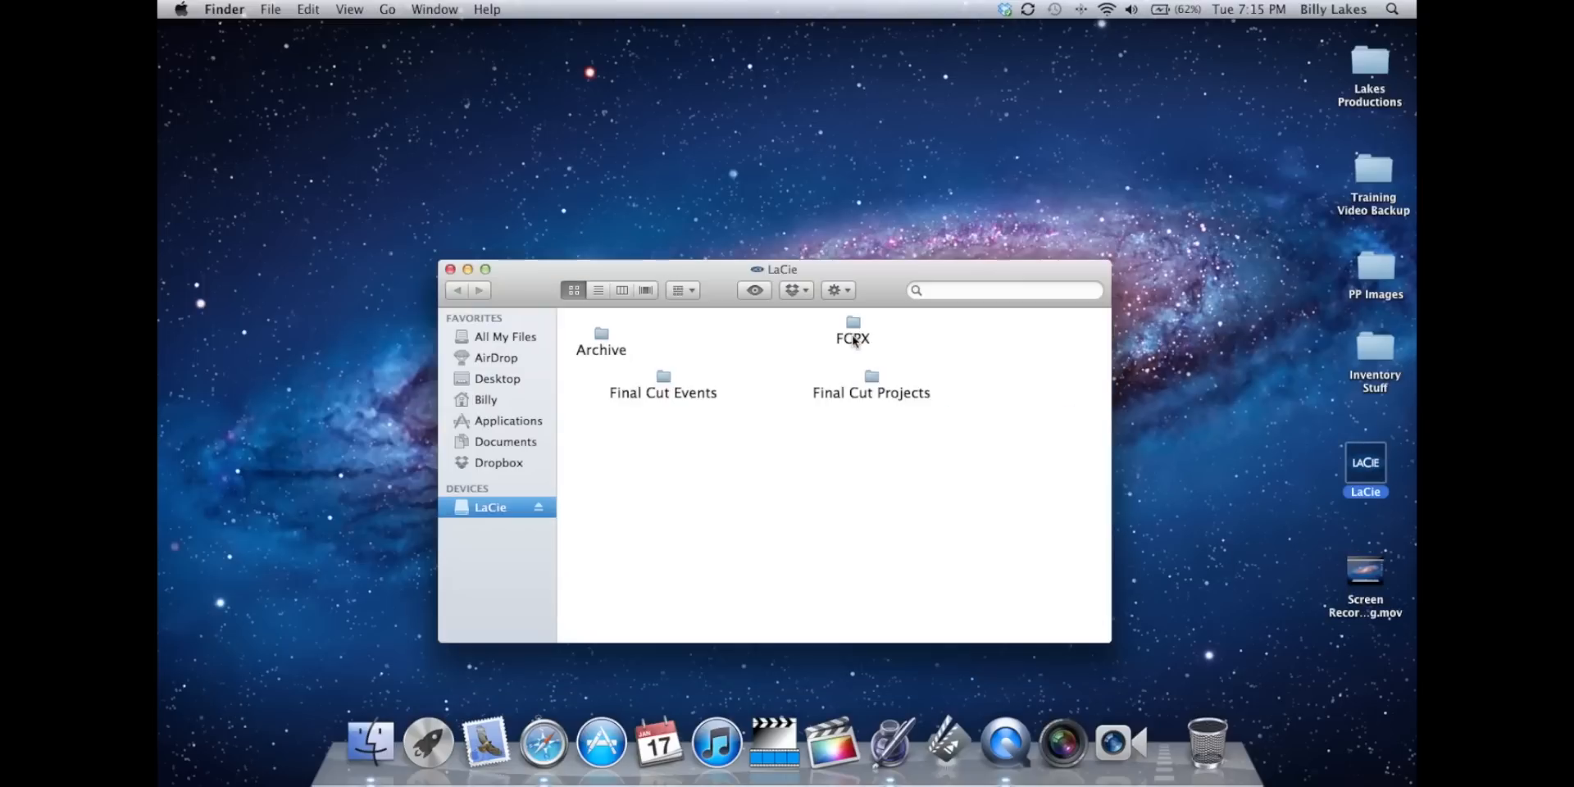
{"action": "left_click", "coordinate": [467, 269]}
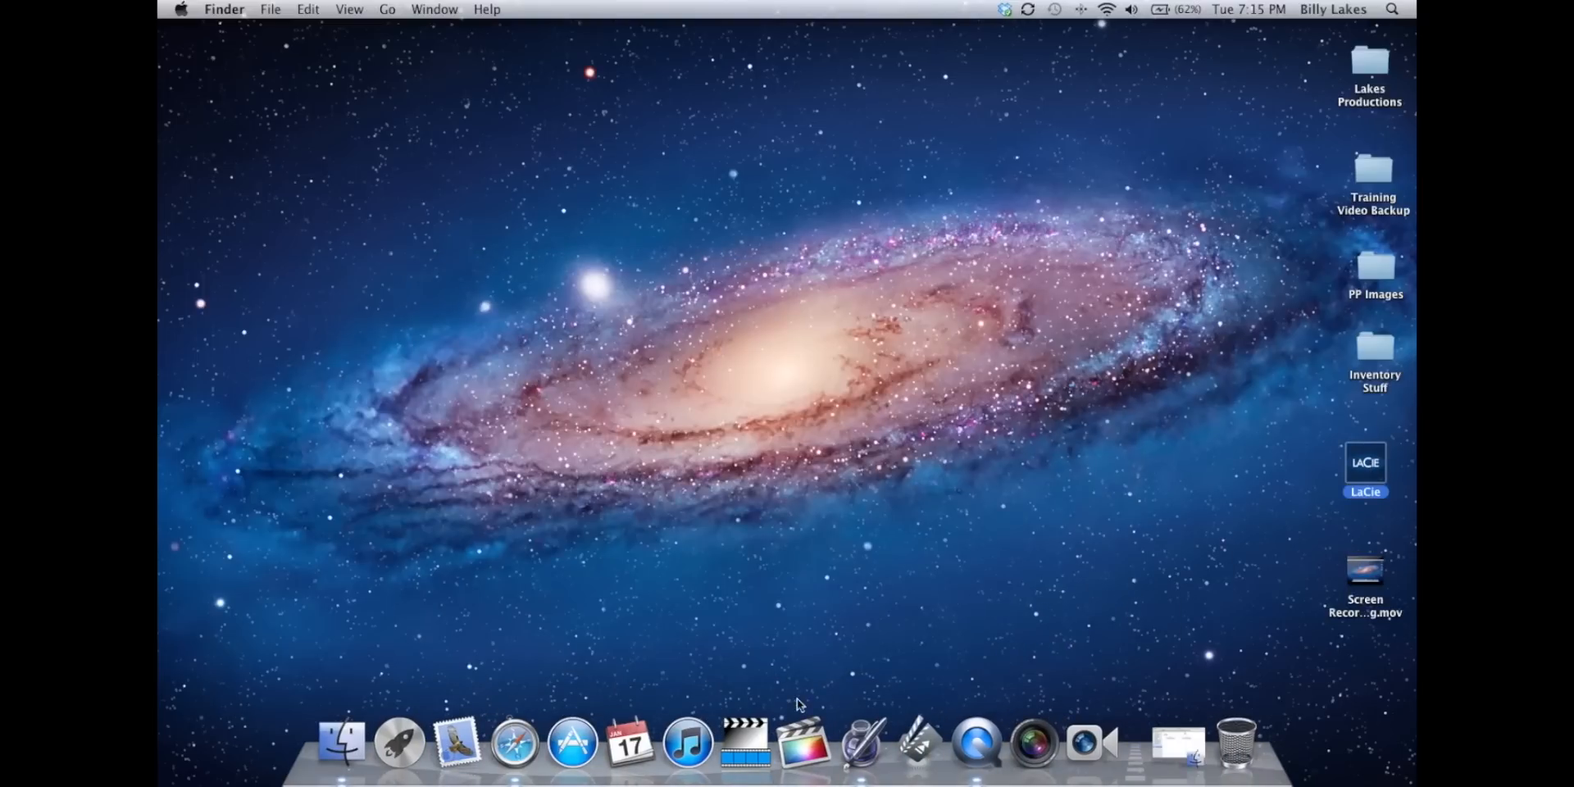
Switch to Final Cut Pro and open the Extreme Football project from the LaCie drive in the timeline.
{"action": "left_click", "coordinate": [802, 721]}
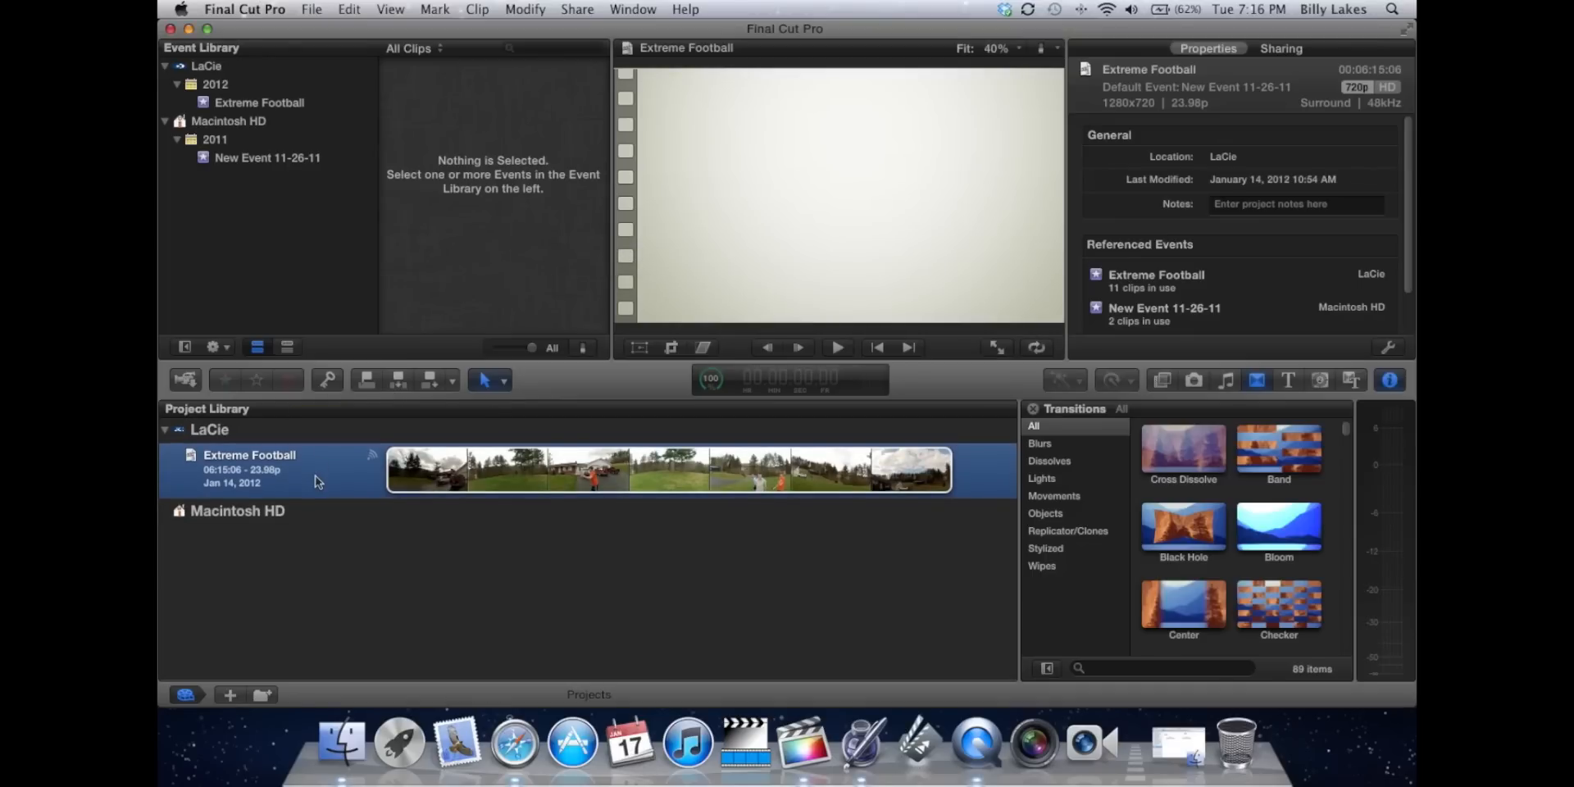
{"action": "double_click", "coordinate": [314, 482]}
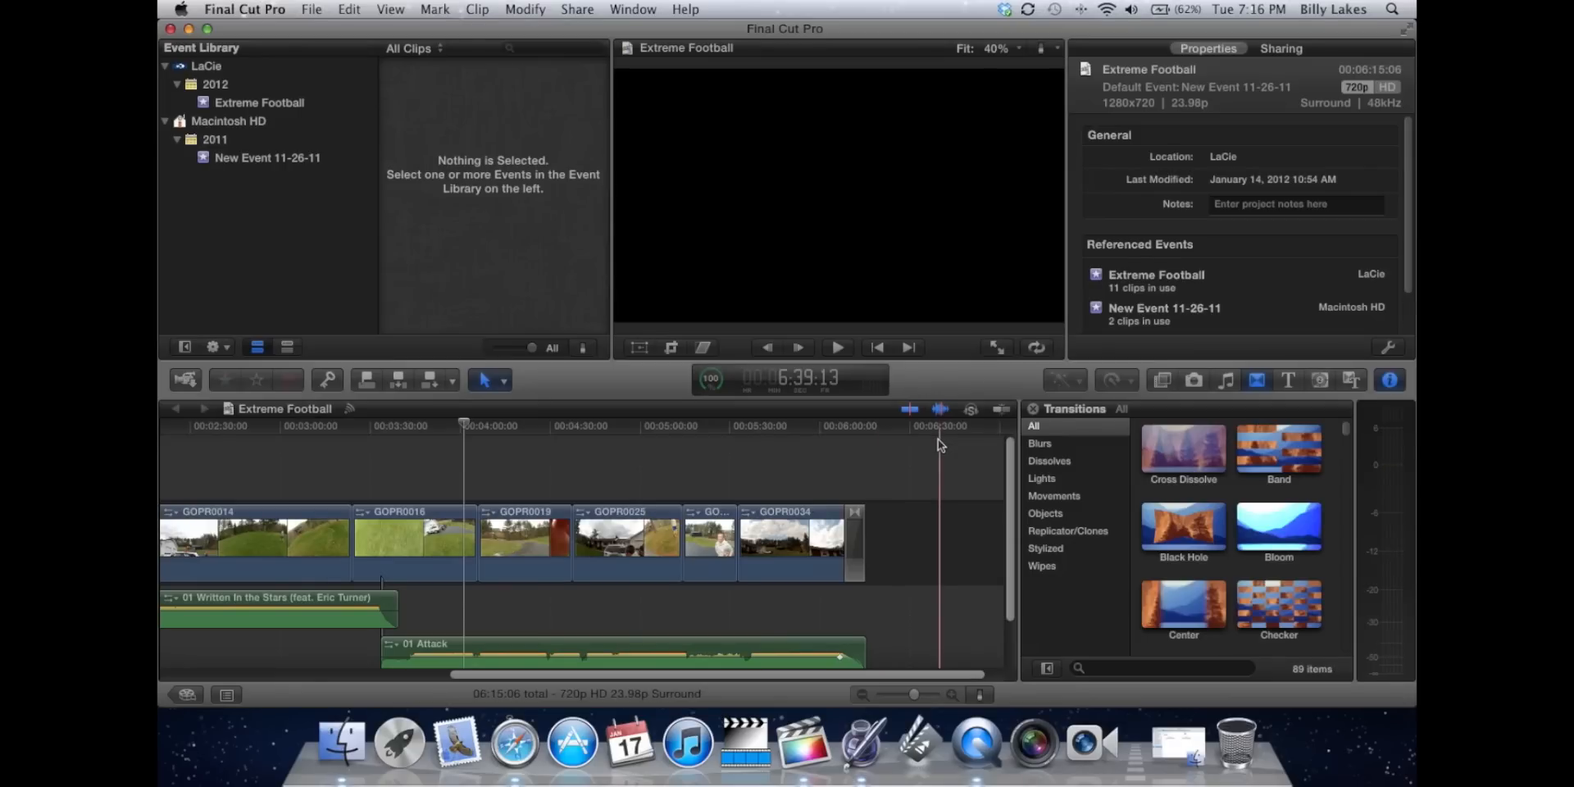
{"action": "left_click", "coordinate": [313, 11]}
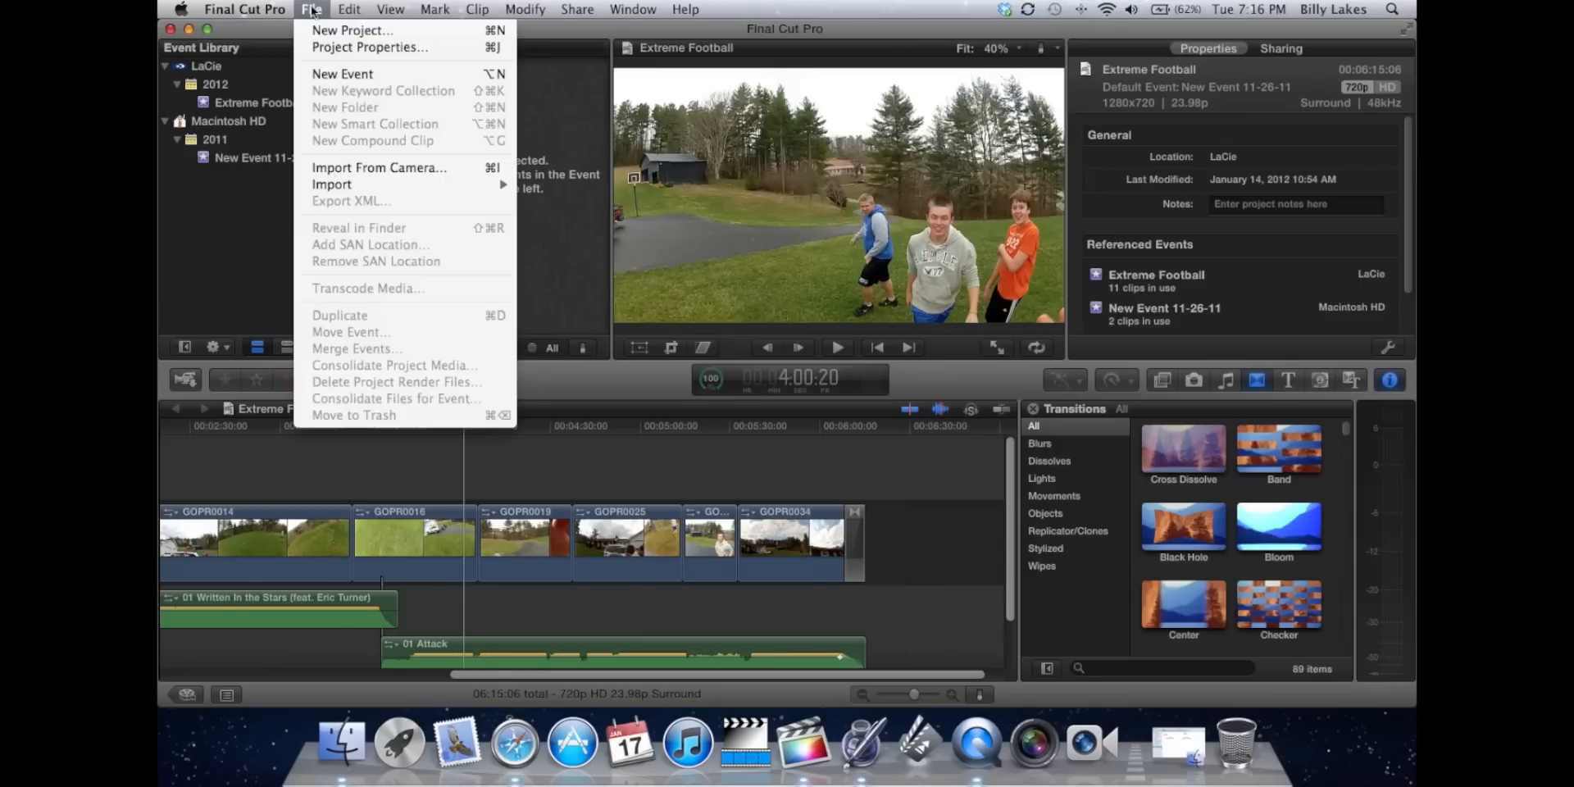
{"action": "left_click", "coordinate": [353, 51]}
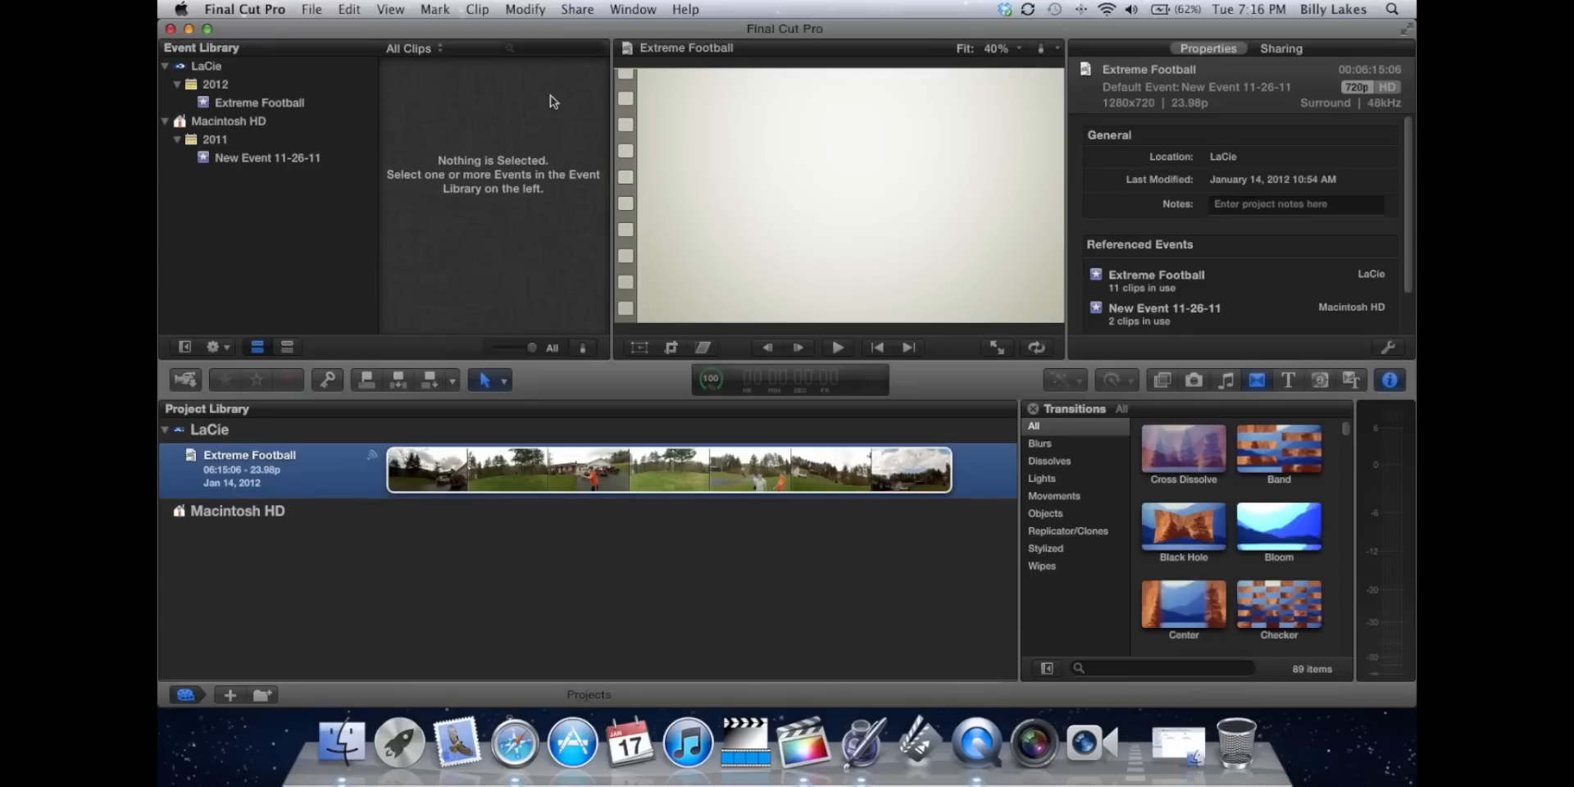
{"action": "left_click", "coordinate": [312, 9]}
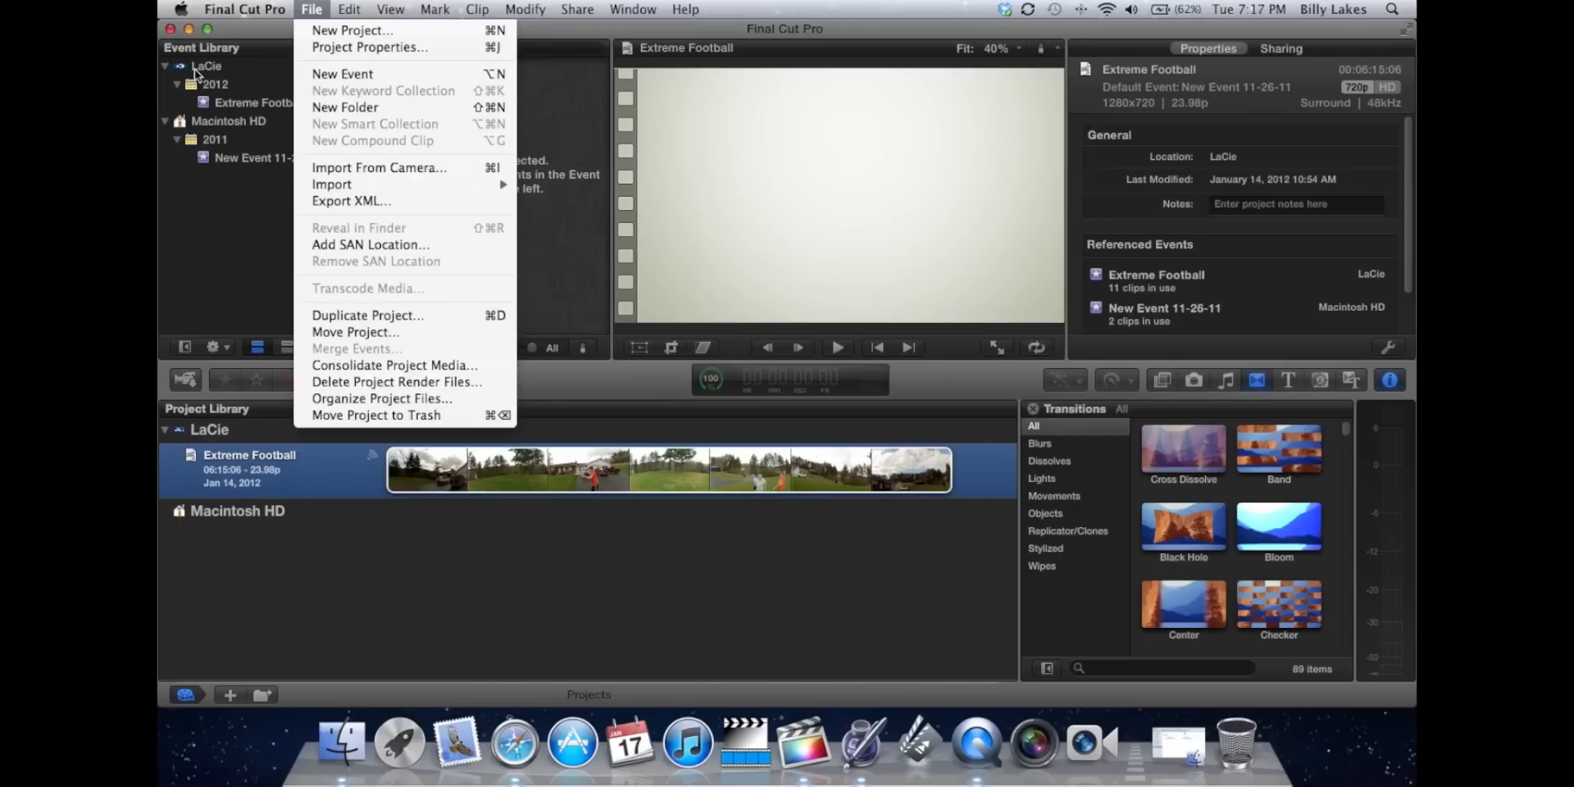
{"action": "left_click", "coordinate": [229, 297]}
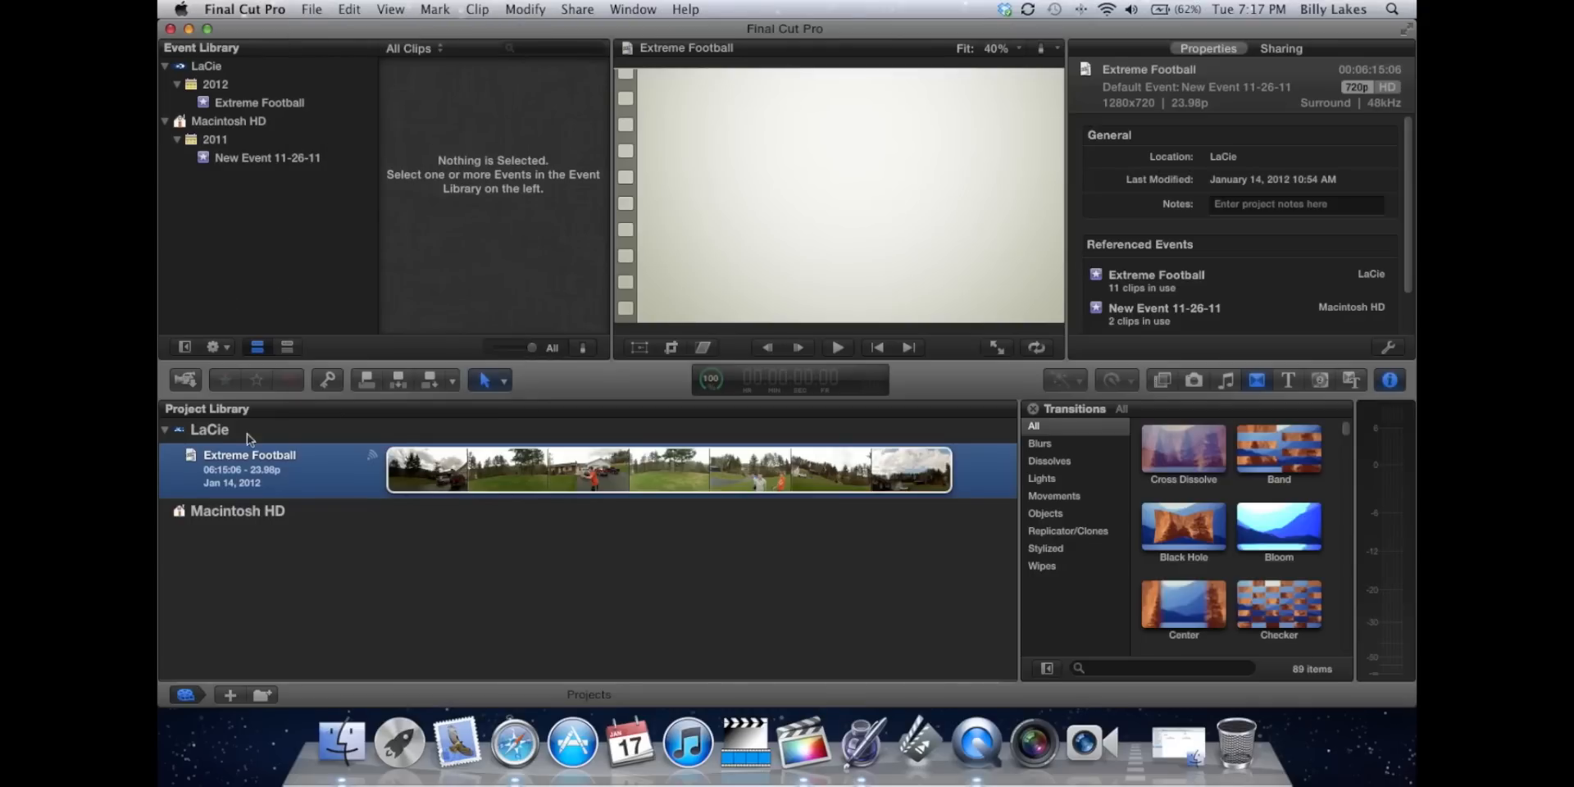
Create a new project named "Test Project" on the LaCie drive, keeping the default project settings.
{"action": "left_click", "coordinate": [210, 431]}
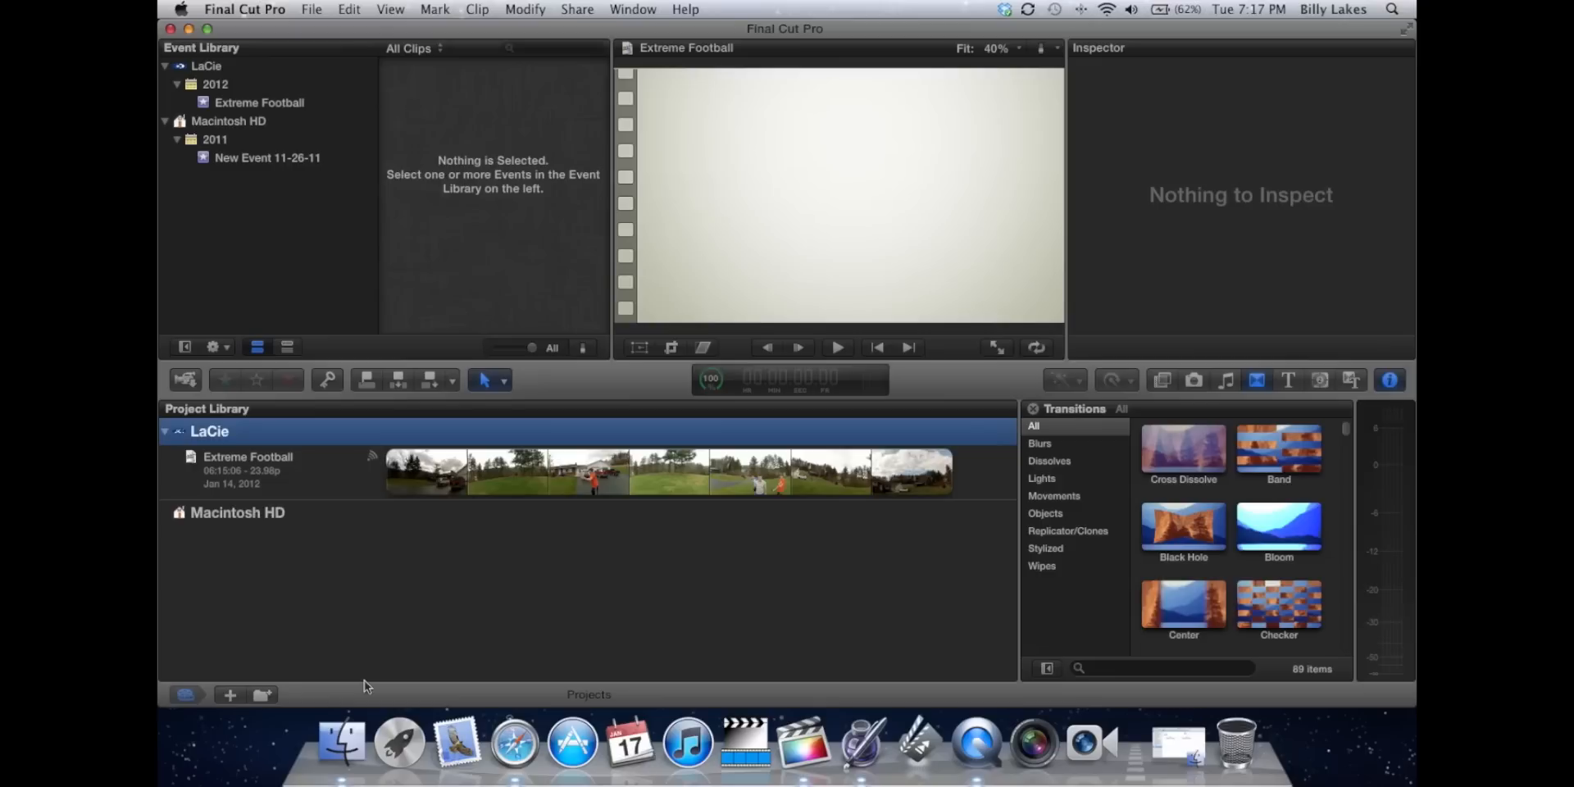
{"action": "left_click", "coordinate": [230, 695]}
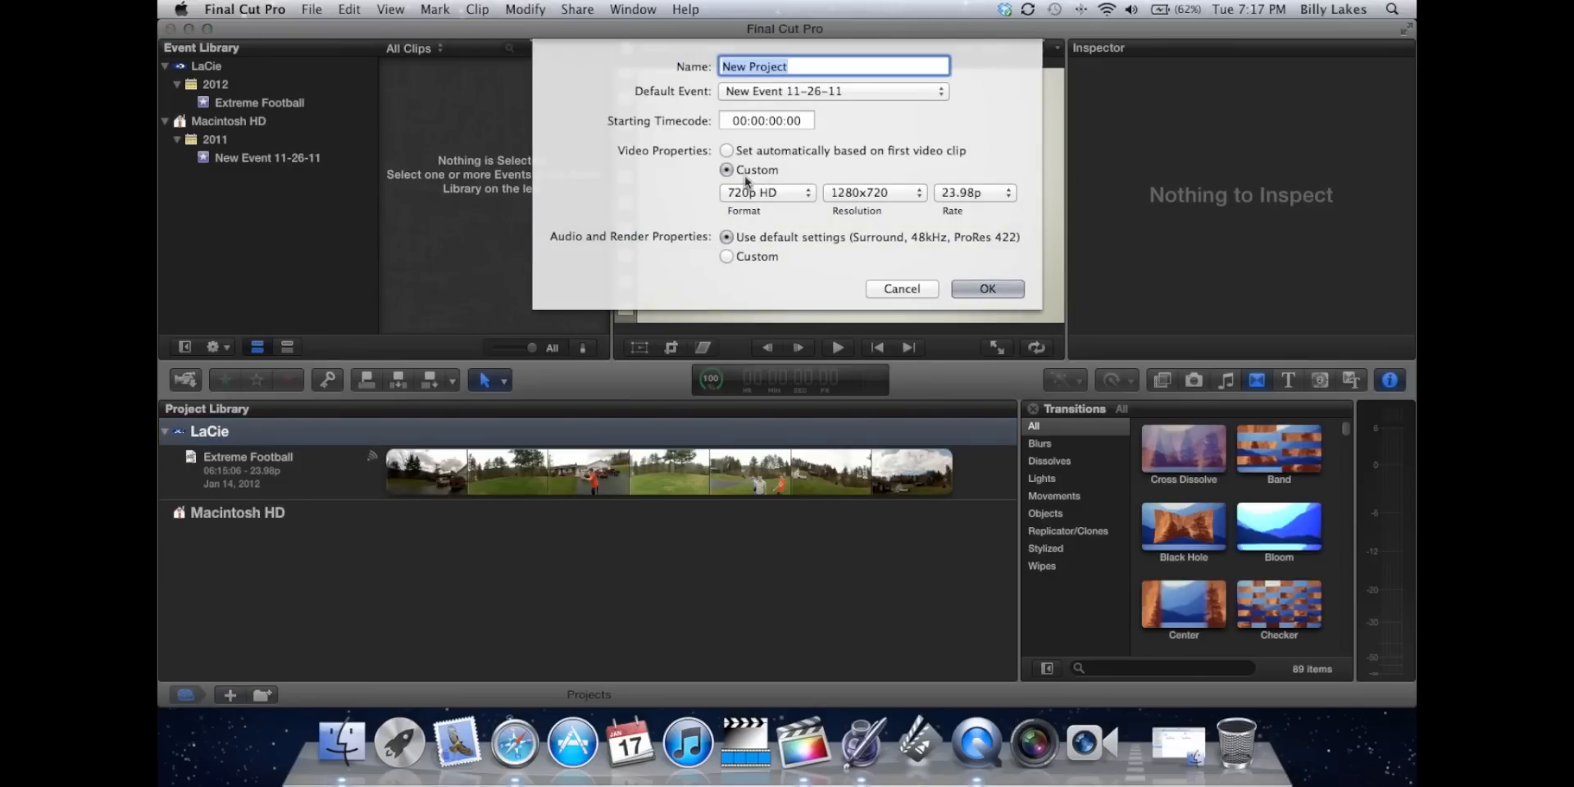
{"action": "type", "text": "Test Proj"}
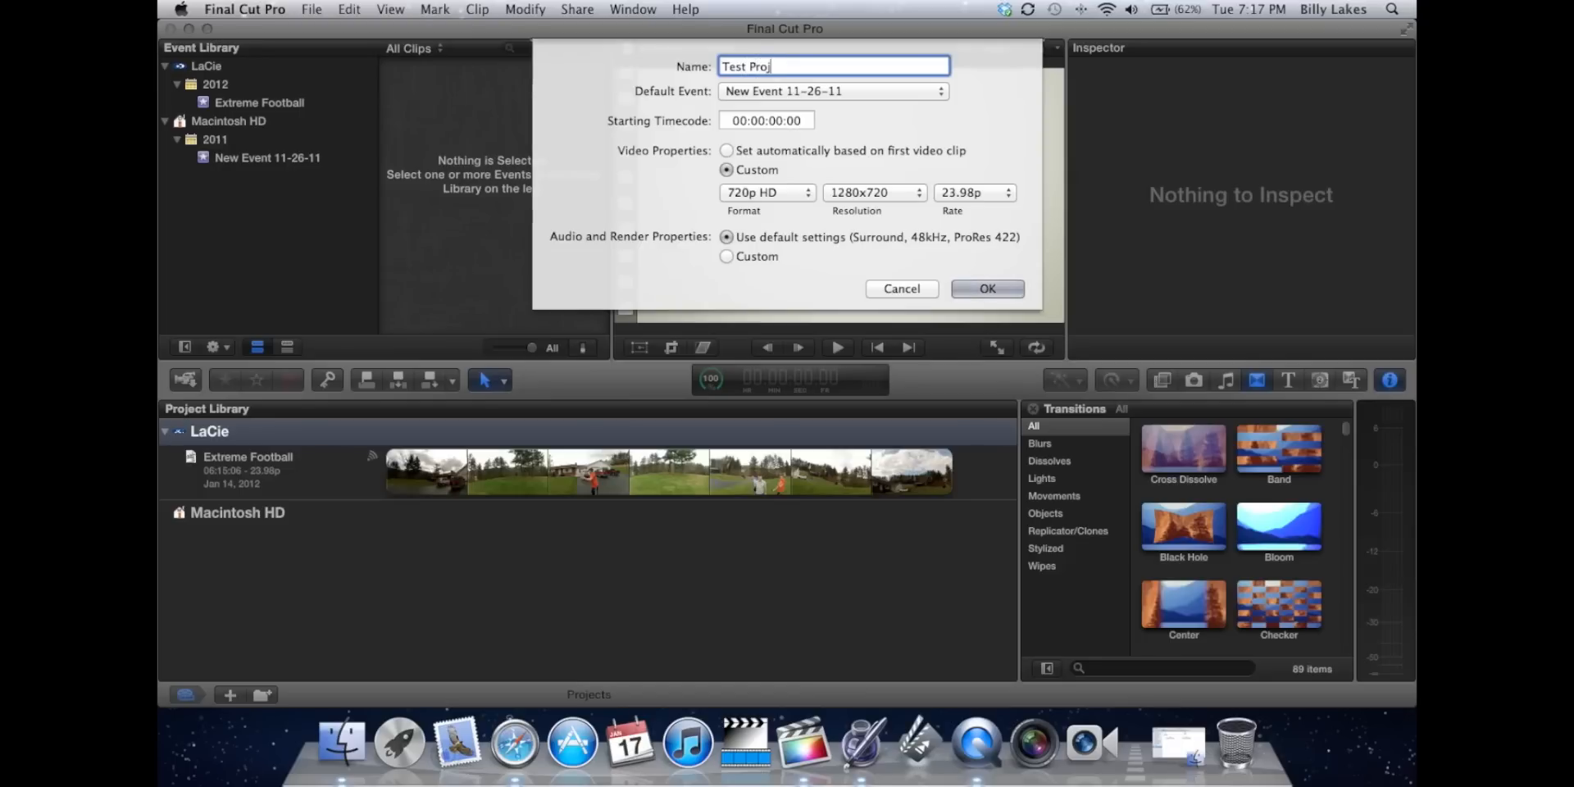
{"action": "type", "text": "ect"}
{"action": "left_click", "coordinate": [989, 289]}
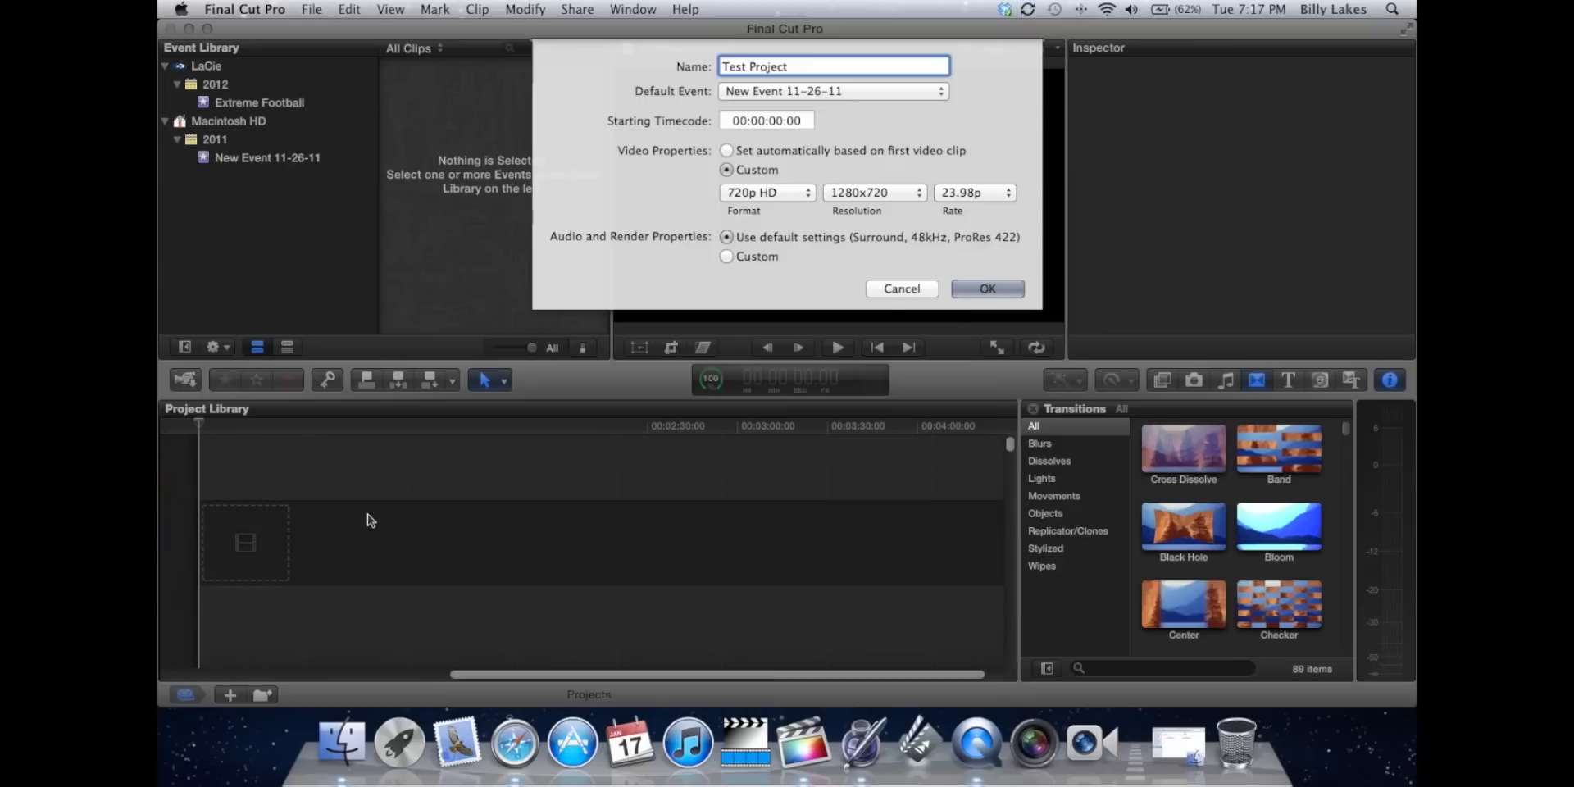
{"action": "left_click", "coordinate": [319, 13]}
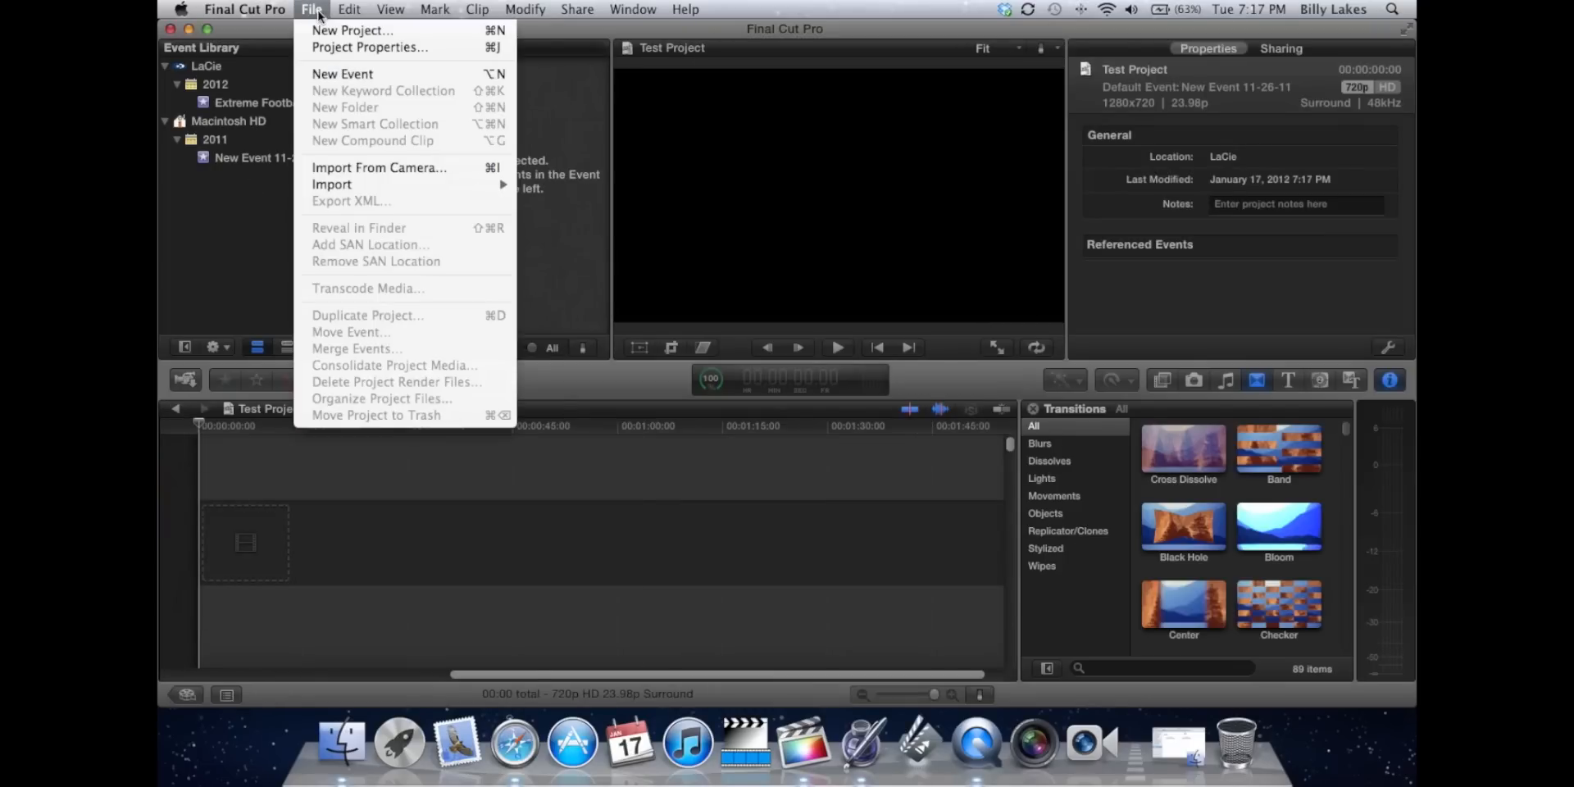
{"action": "left_click", "coordinate": [337, 47]}
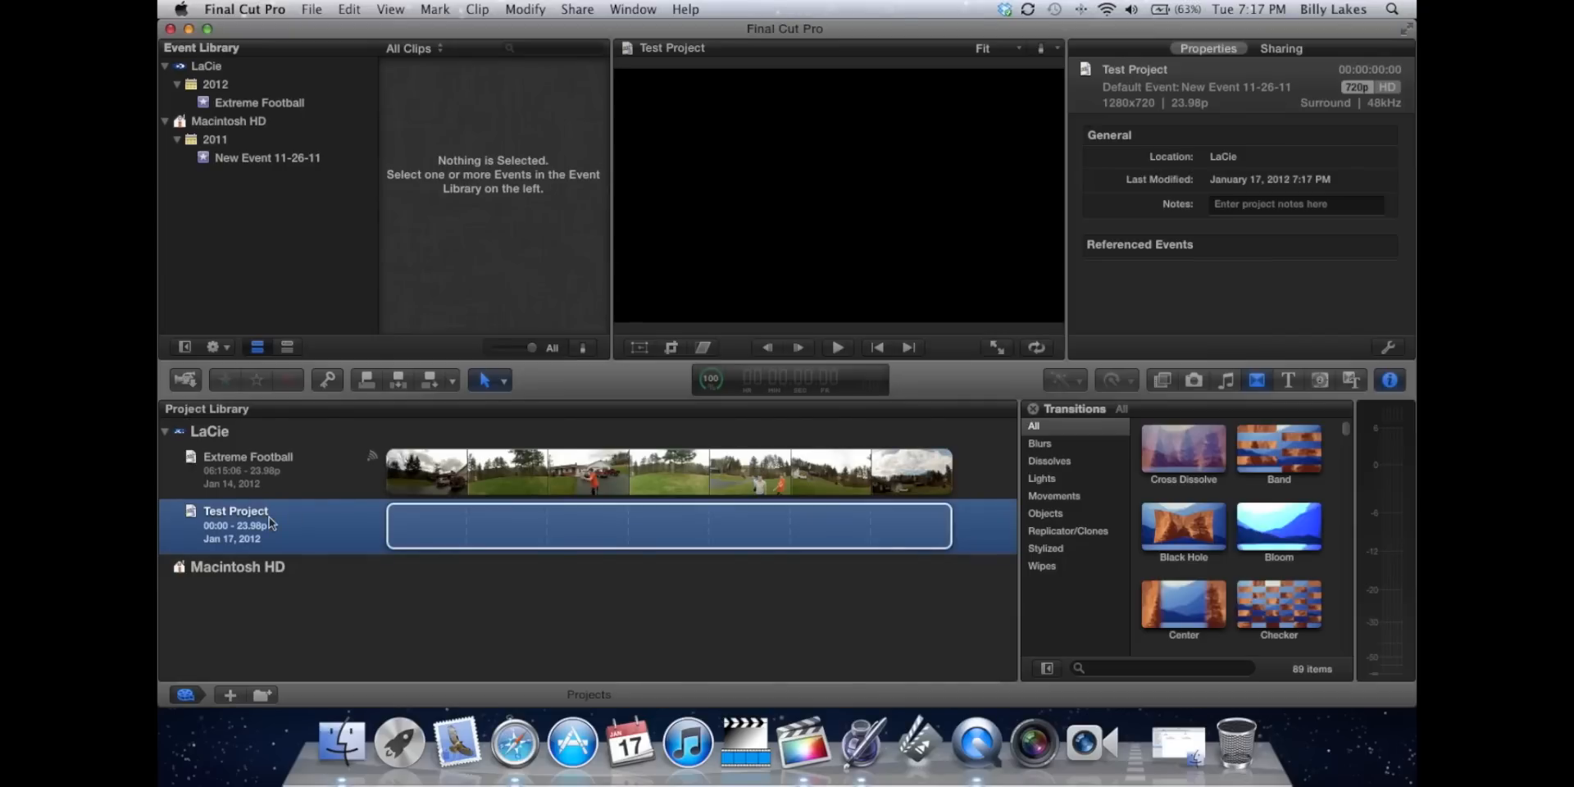
{"action": "left_click", "coordinate": [261, 10]}
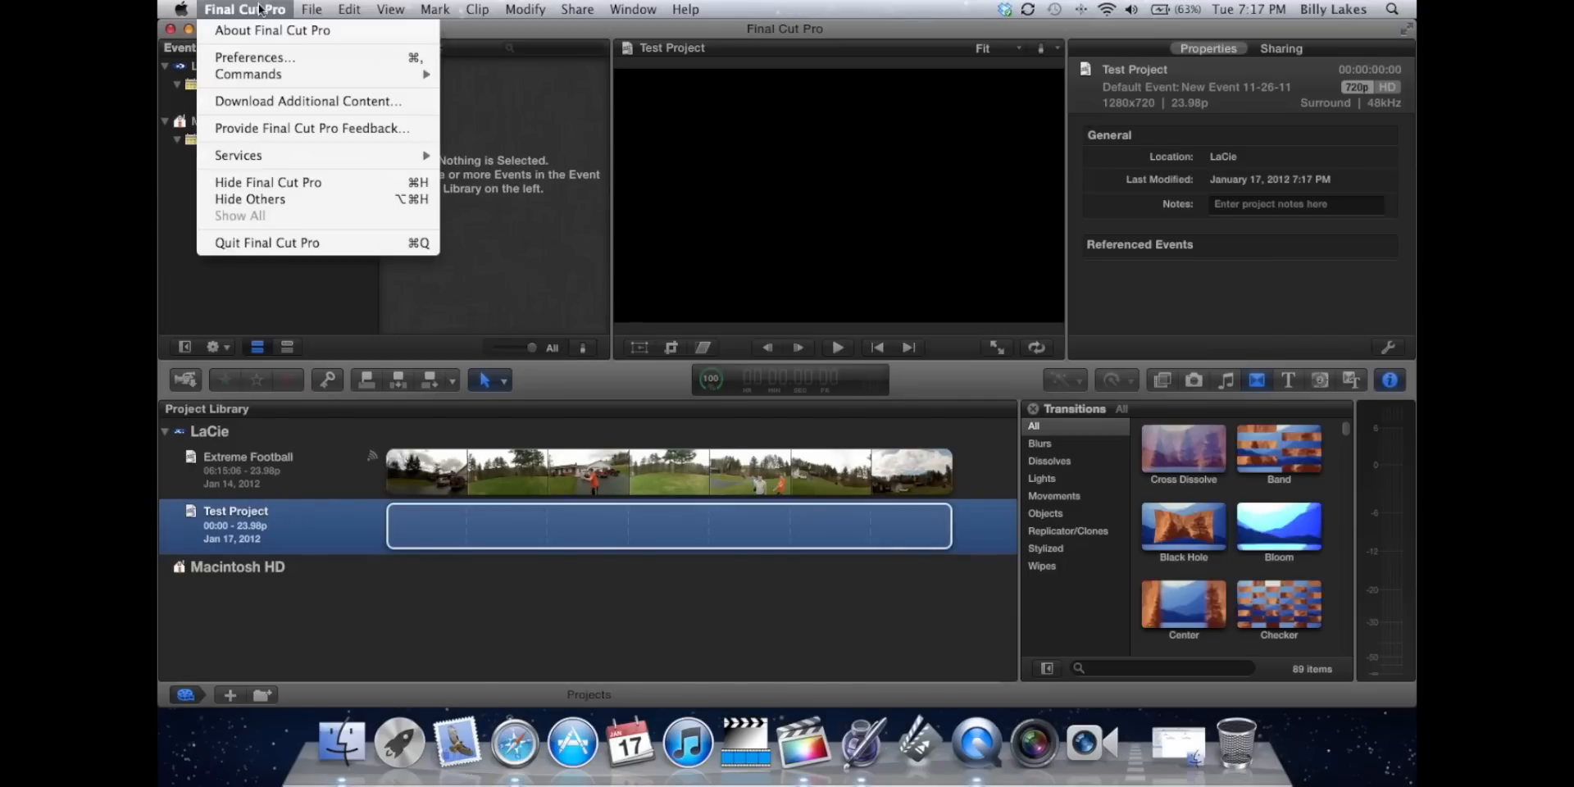
{"action": "left_click", "coordinate": [487, 125]}
{"action": "key", "text": "super+Tab"}
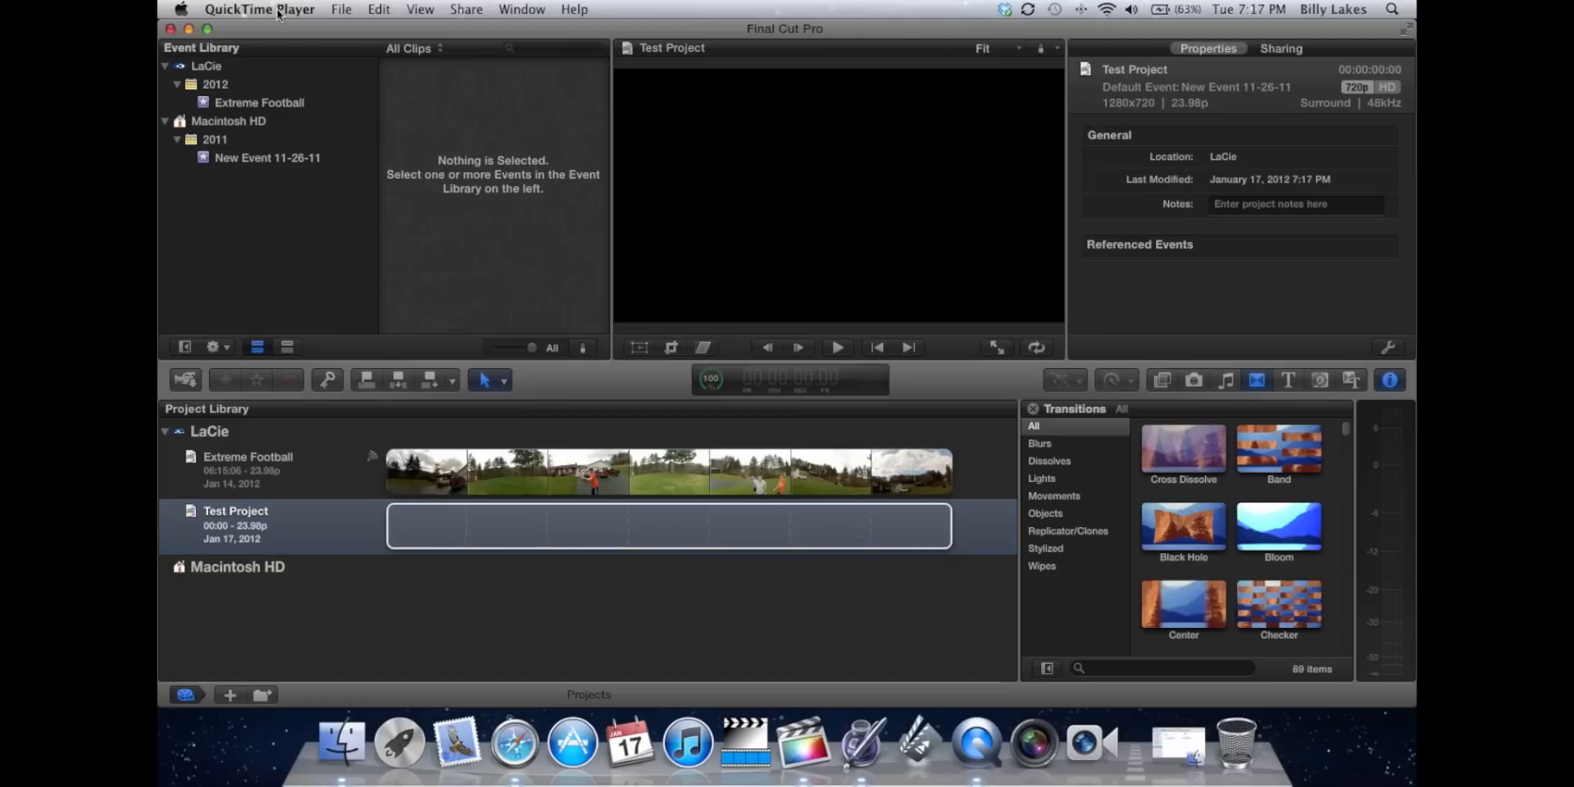
{"action": "left_click", "coordinate": [279, 12]}
{"action": "mouse_move", "coordinate": [339, 11]}
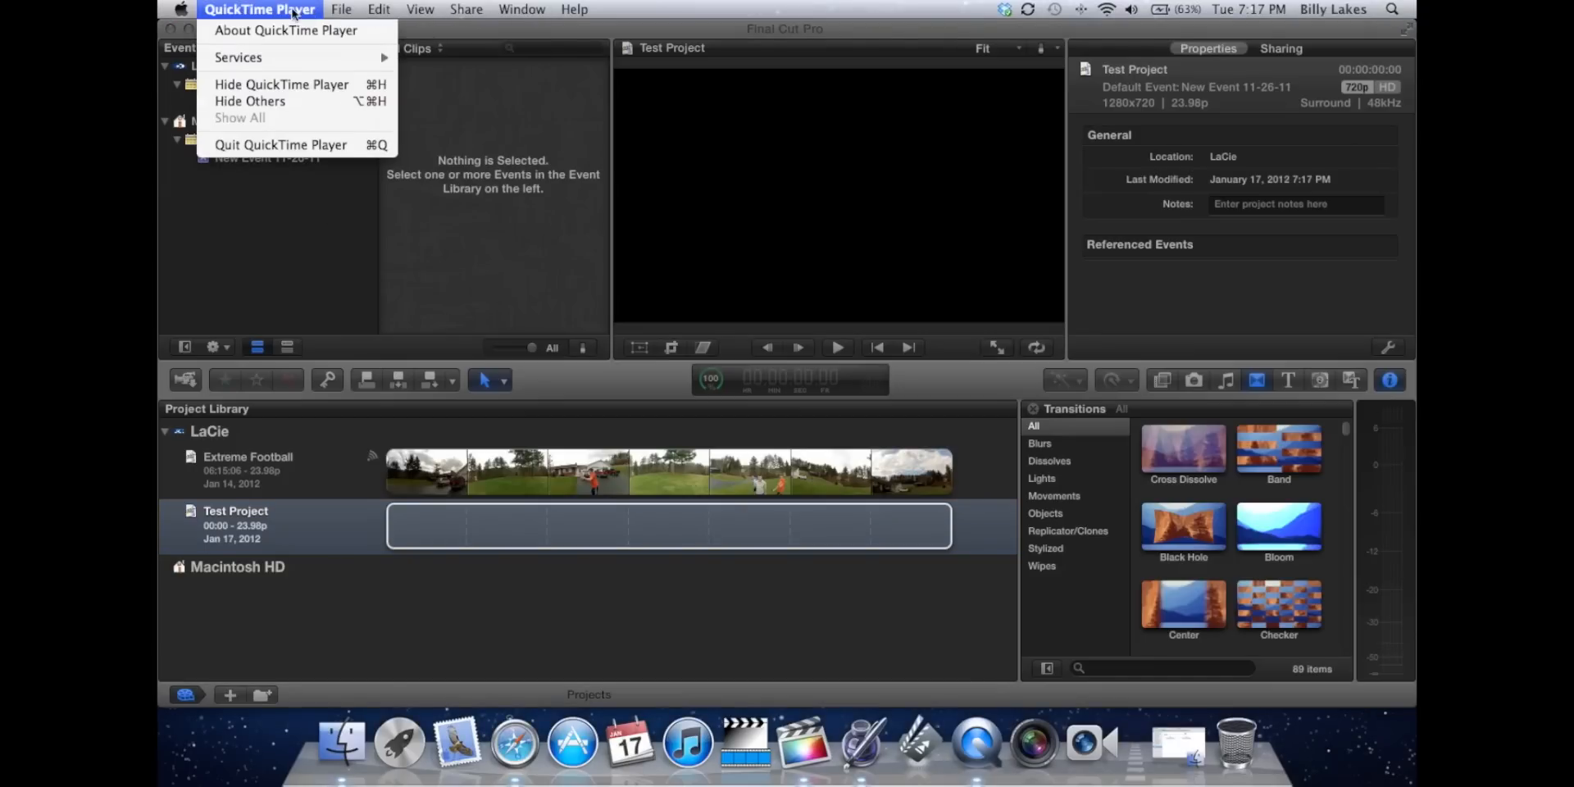
{"action": "left_click", "coordinate": [492, 97]}
Hide Final Cut Pro, examine the Final Cut Projects folder on the LaCie drive in Finder, and close the window.
{"action": "left_click", "coordinate": [253, 11]}
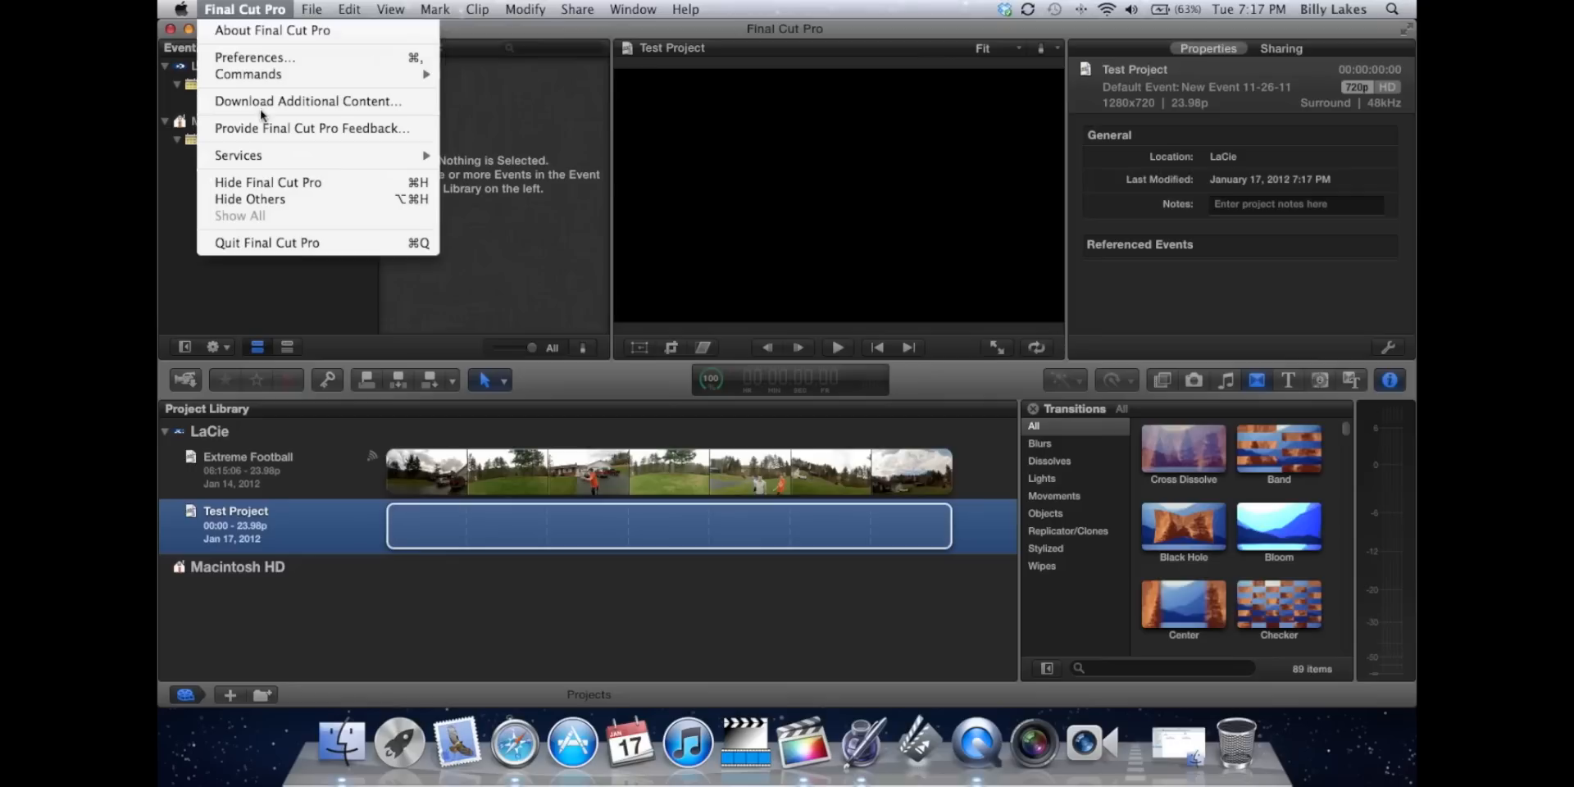
{"action": "left_click", "coordinate": [252, 183]}
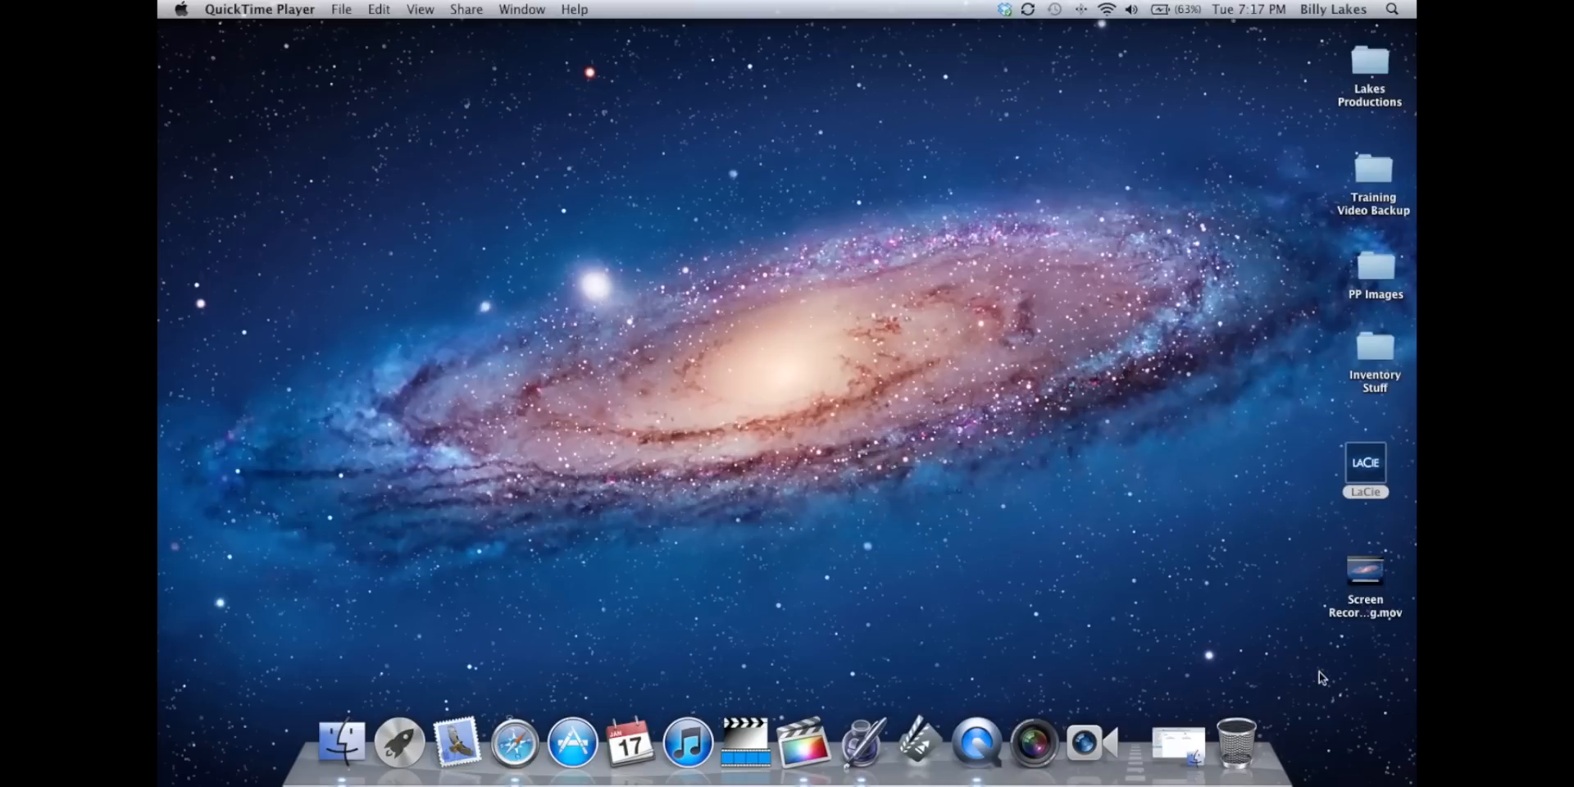
{"action": "left_click", "coordinate": [1178, 742]}
{"action": "double_click", "coordinate": [872, 381]}
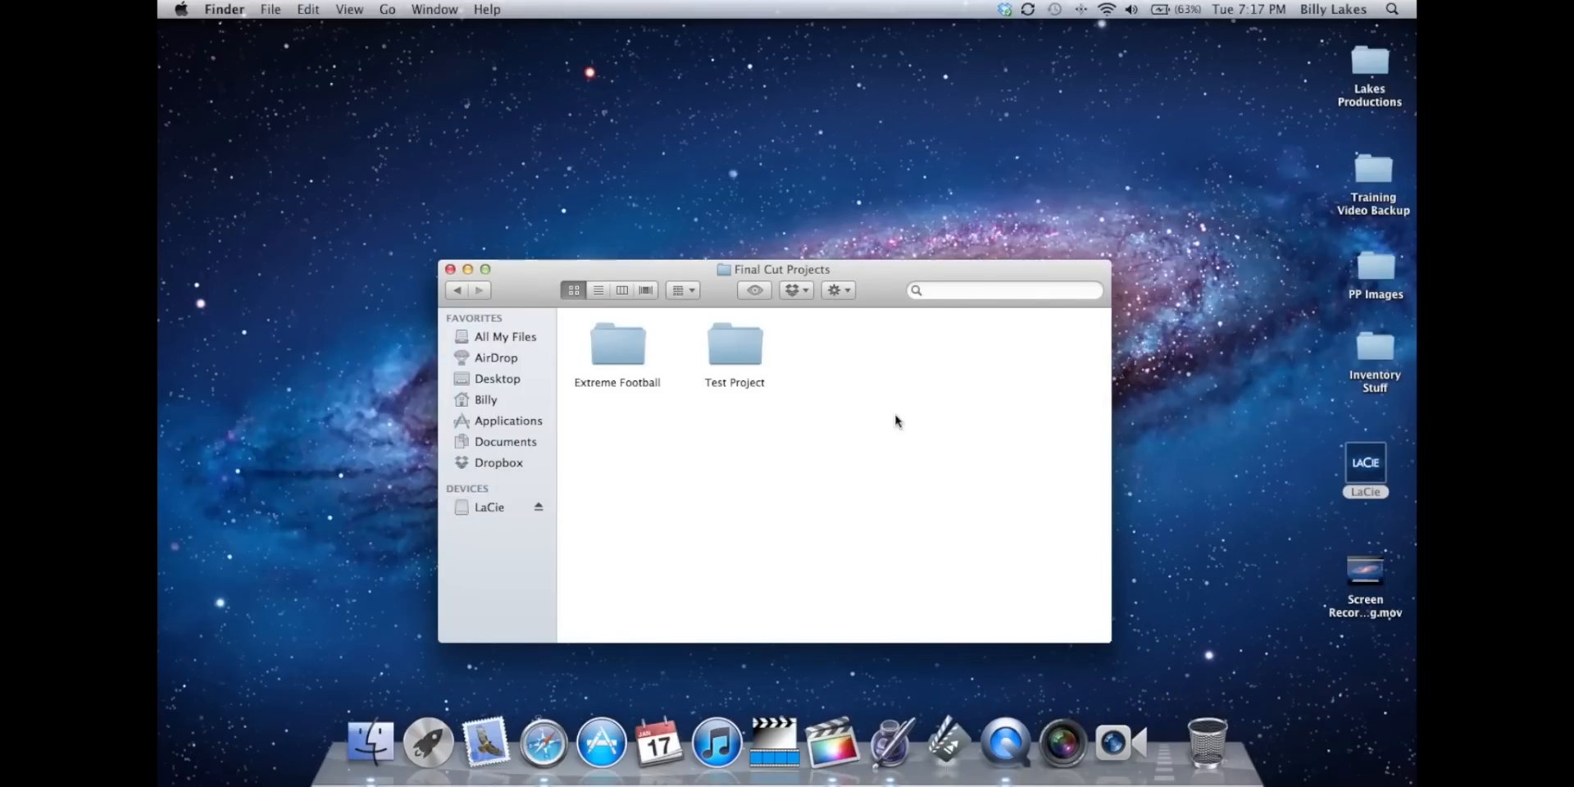
{"action": "left_click_drag", "start_coordinate": [865, 282], "coordinate": [989, 349]}
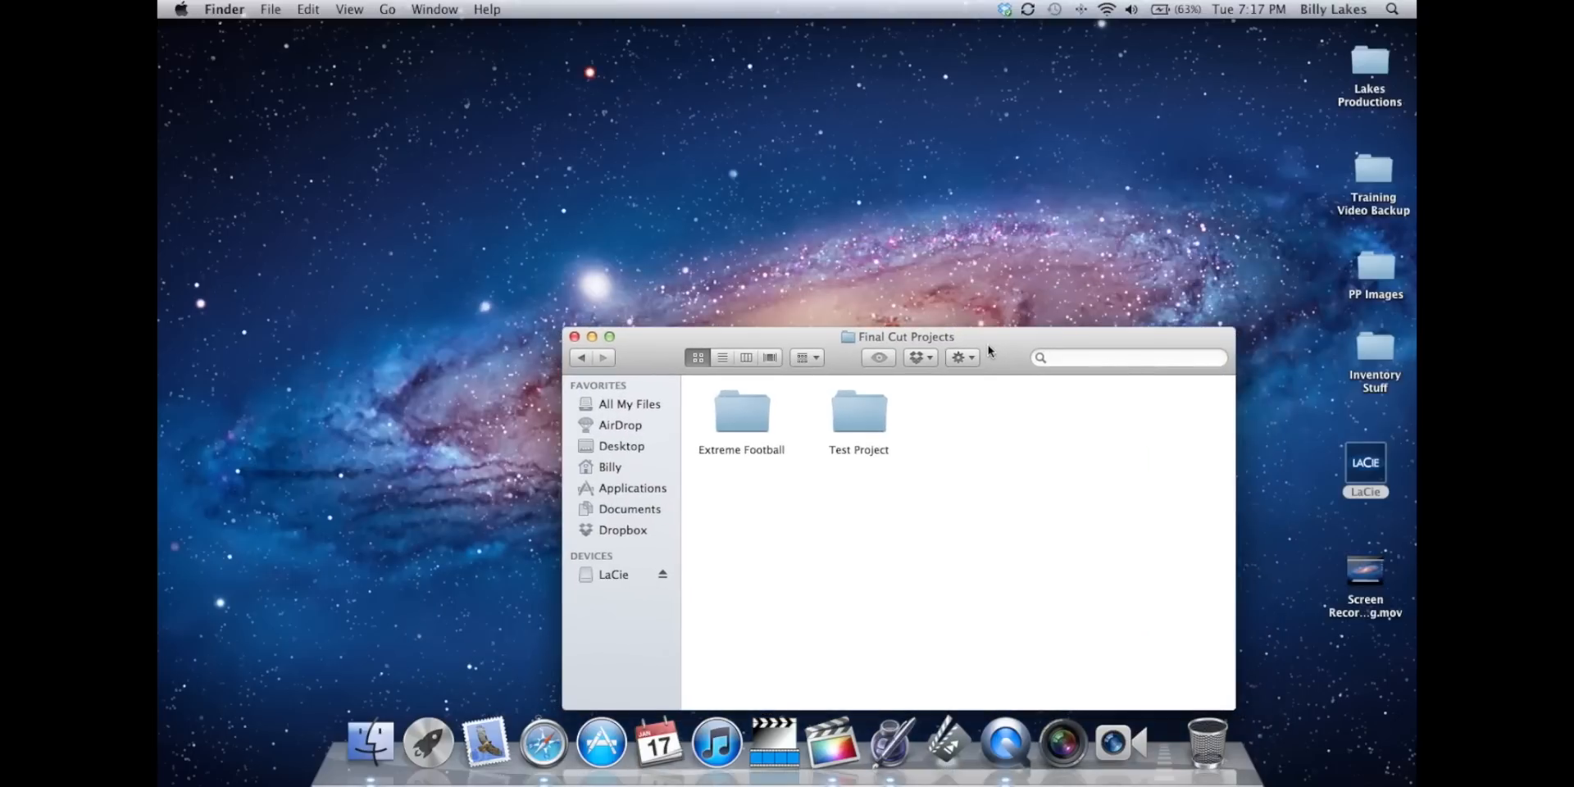
{"action": "left_click", "coordinate": [575, 337]}
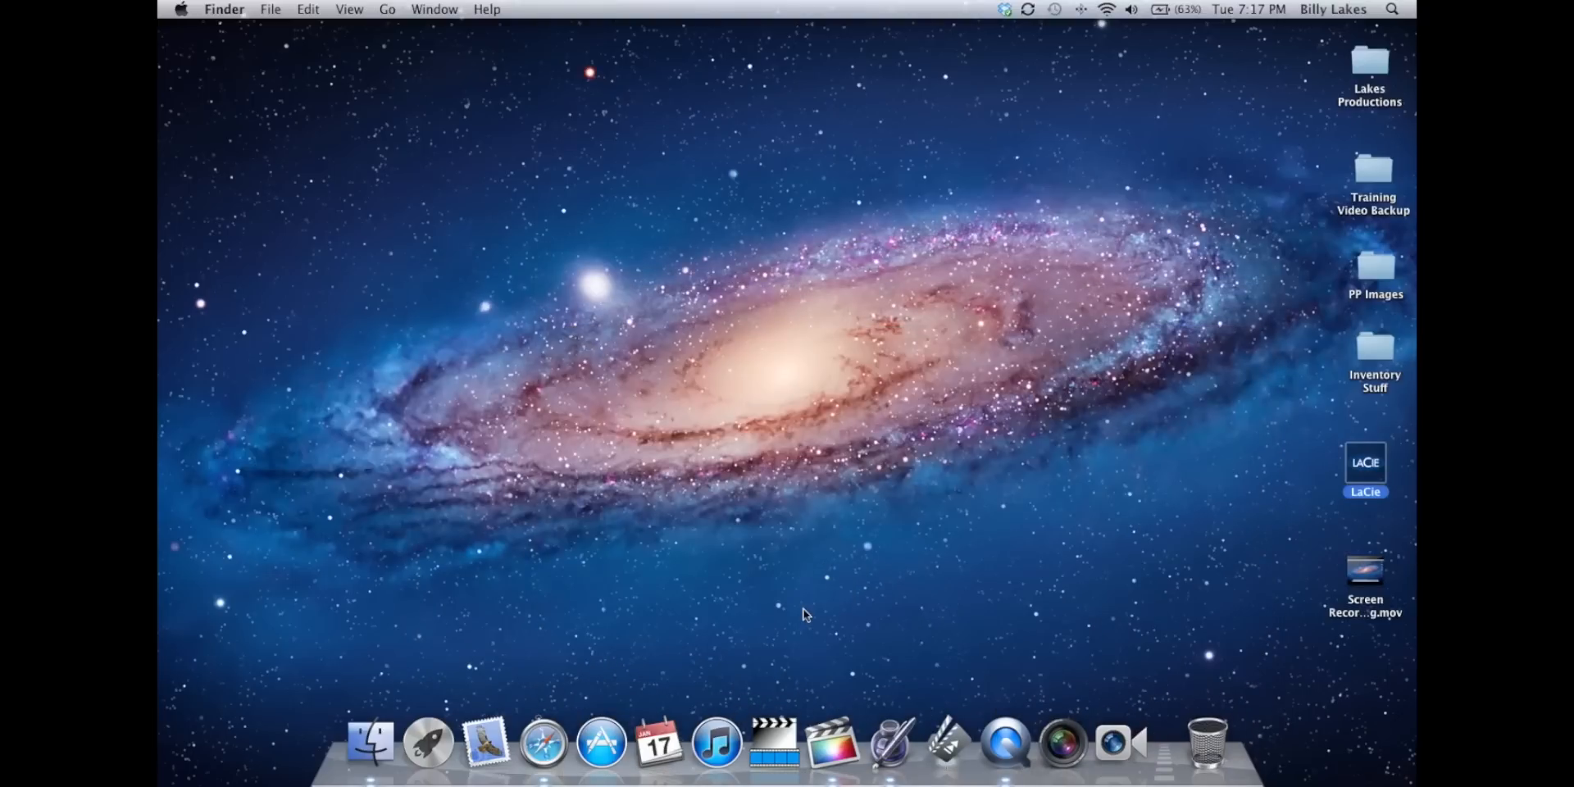
Switch back to Final Cut Pro and open Test Project in the timeline.
{"action": "left_click", "coordinate": [820, 728]}
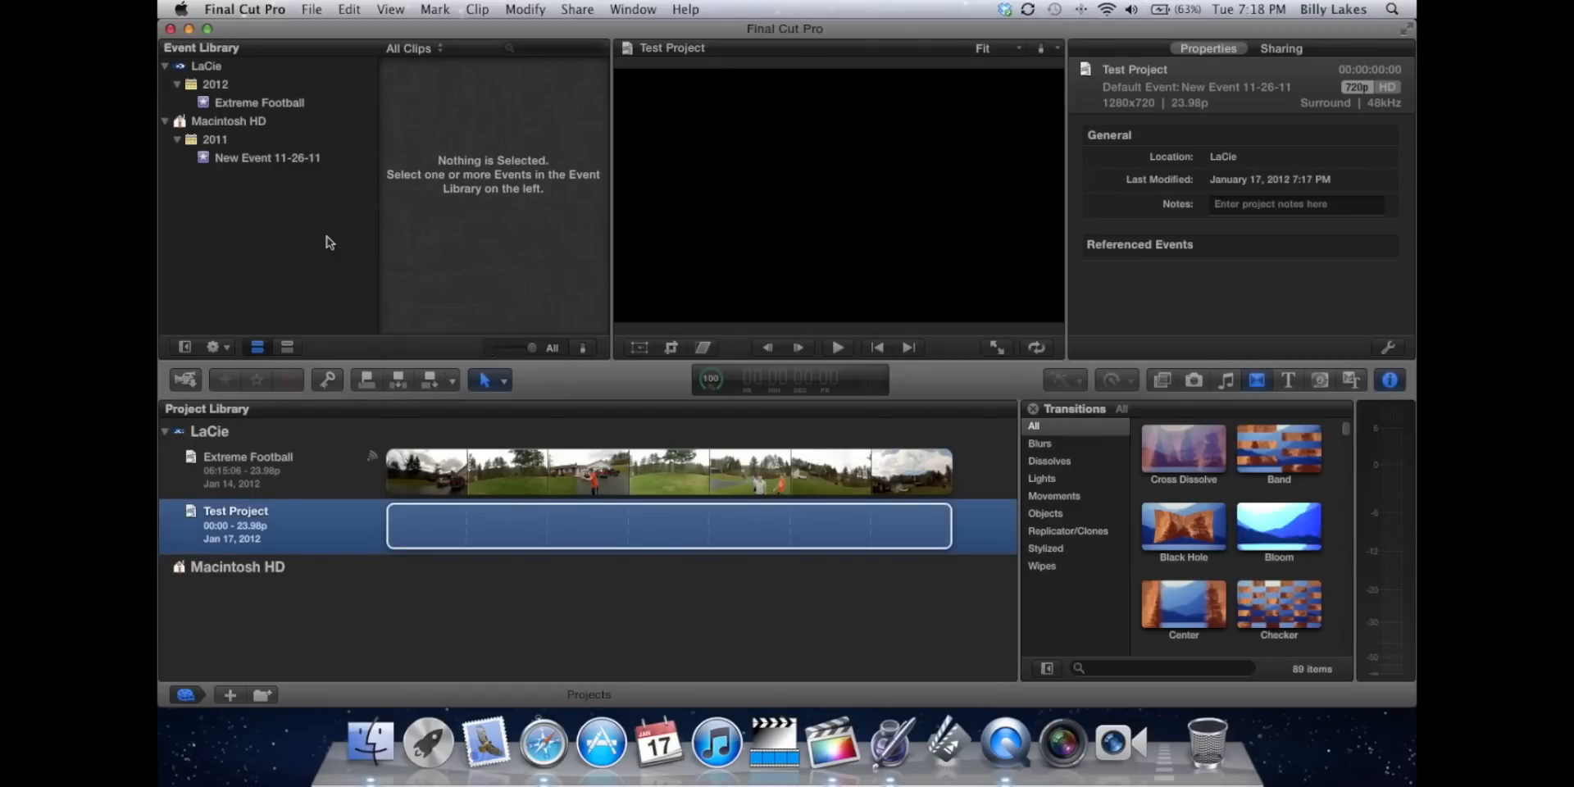
{"action": "double_click", "coordinate": [307, 523]}
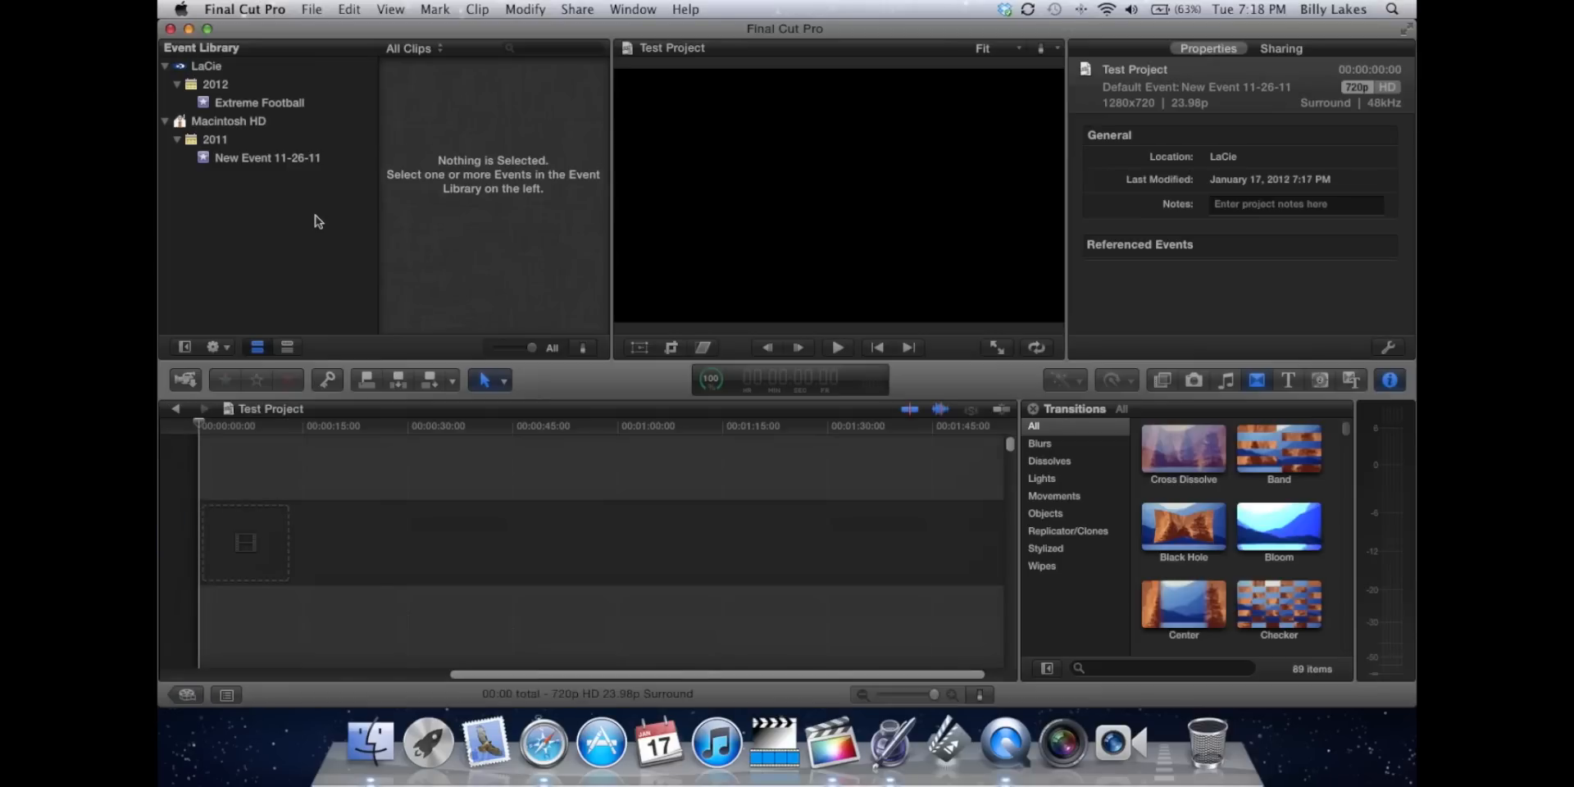
Try the "Copy files to Final Cut Events folder" option in the file import settings, and cancel the import.
{"action": "left_click", "coordinate": [314, 10]}
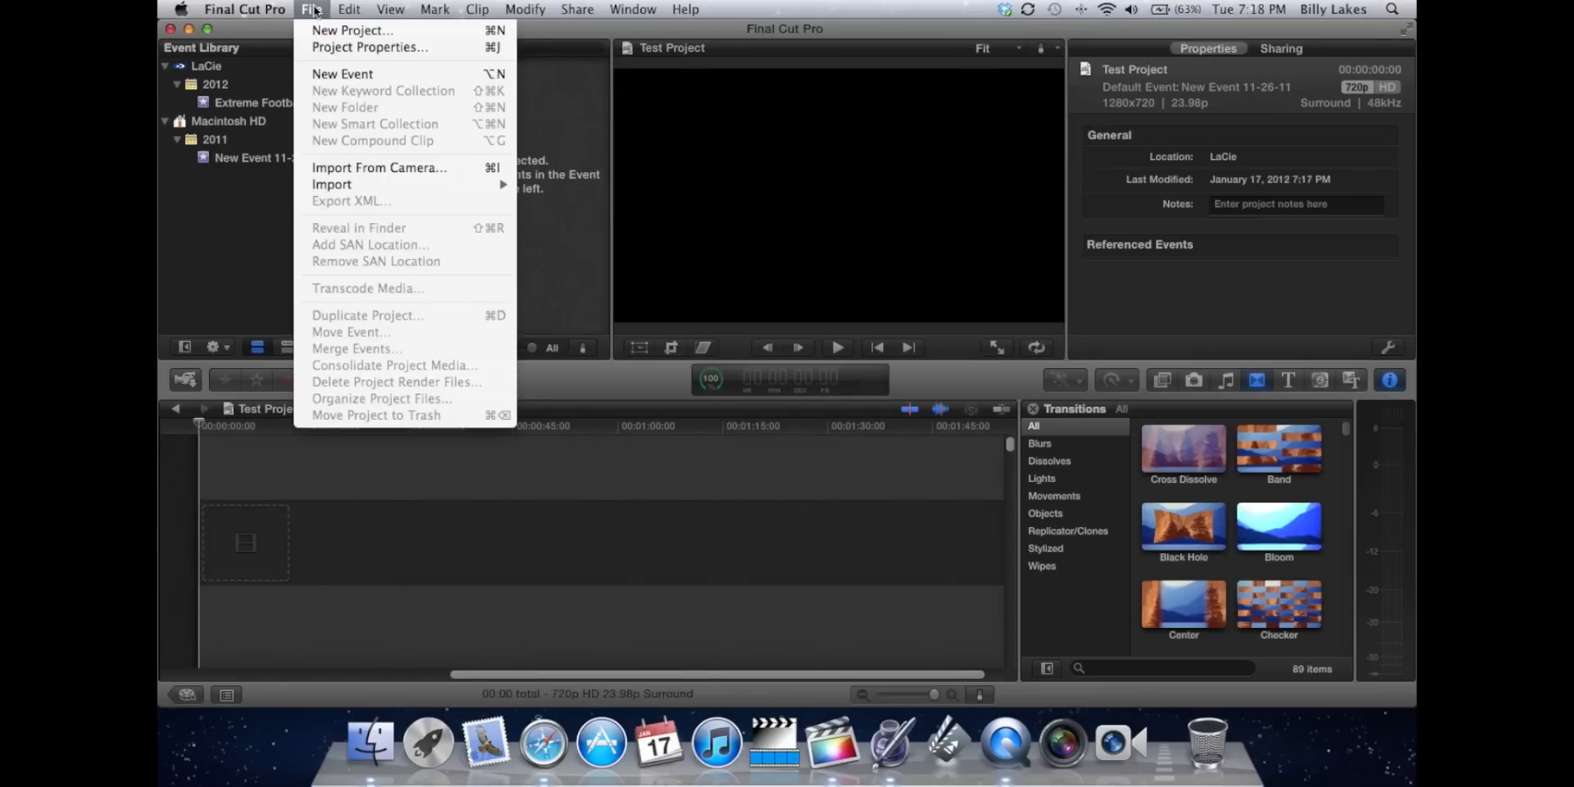
{"action": "mouse_move", "coordinate": [338, 185]}
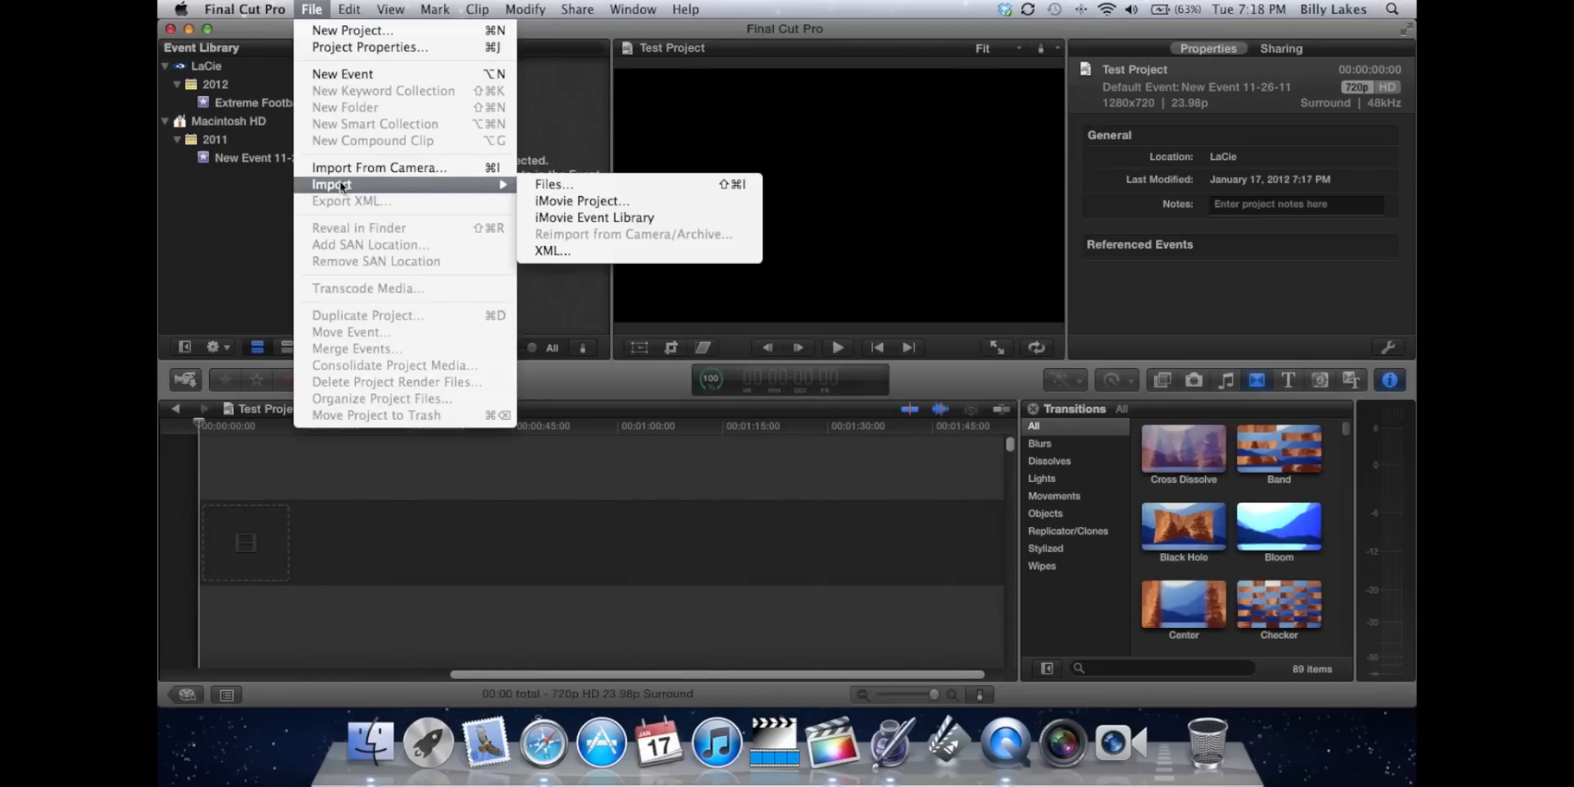
{"action": "left_click", "coordinate": [568, 185]}
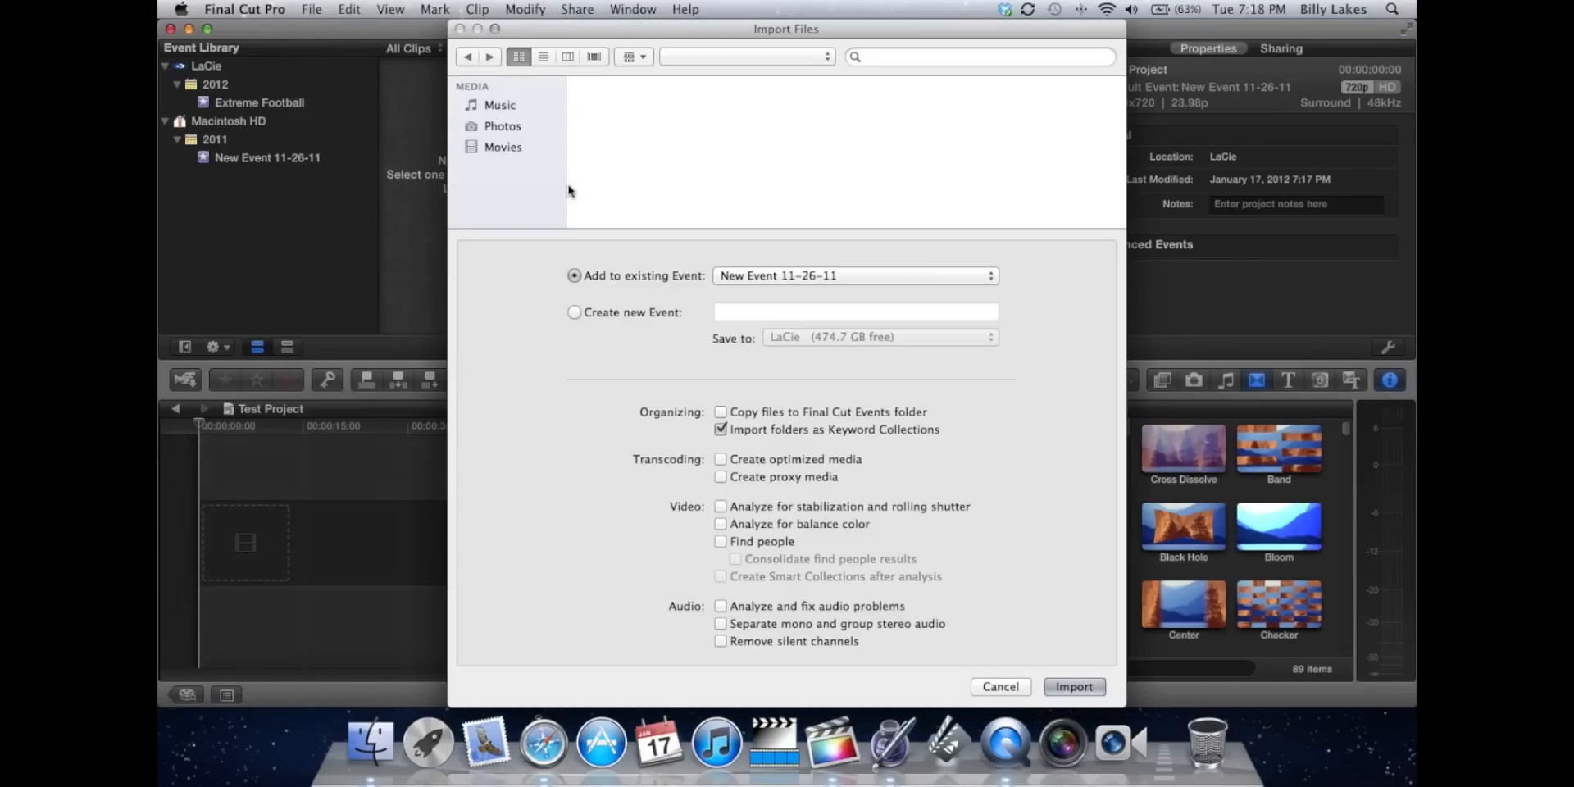
{"action": "left_click", "coordinate": [720, 412]}
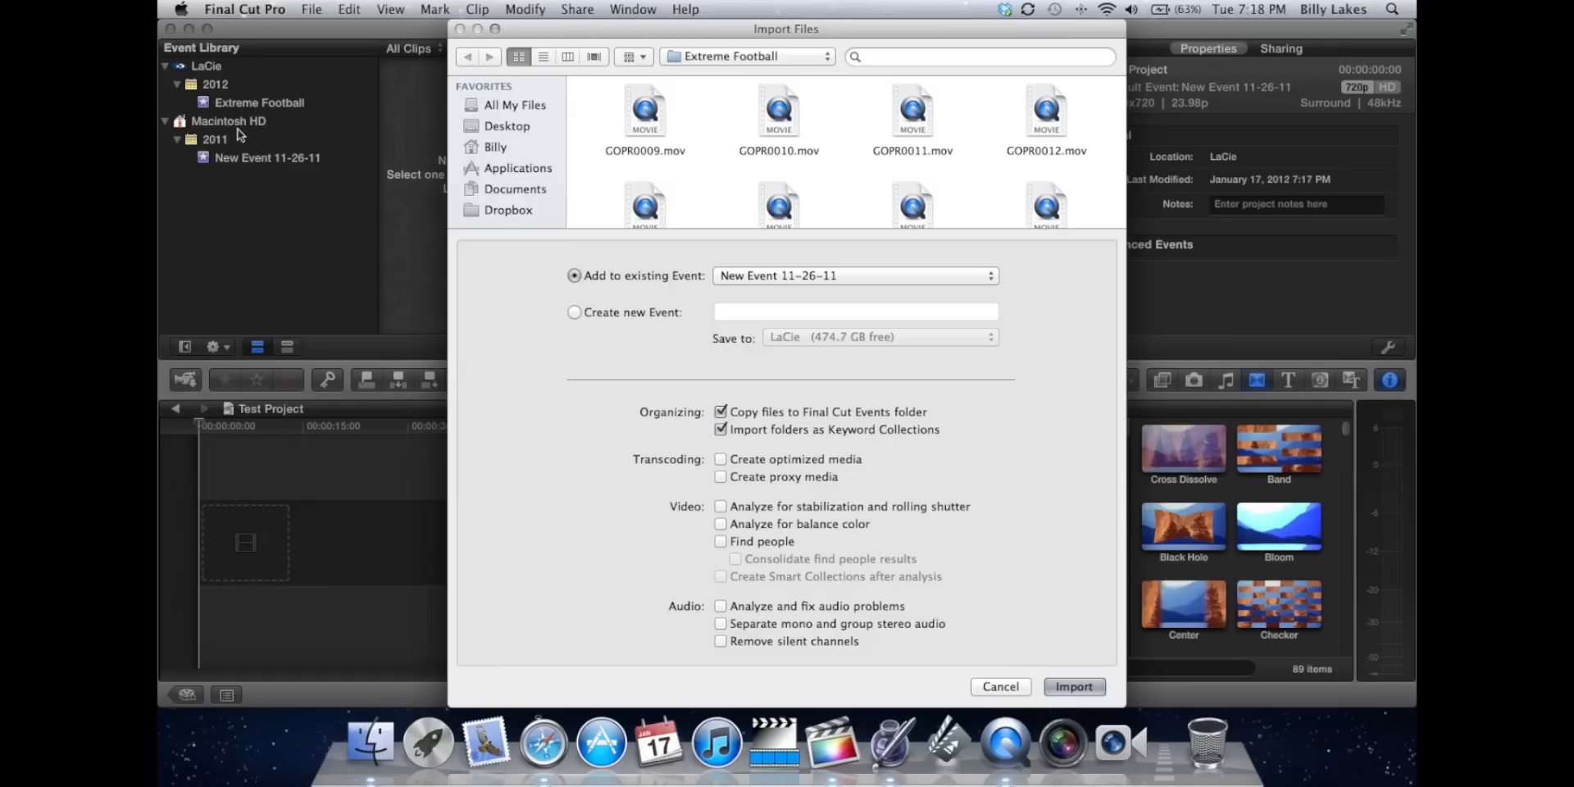
{"action": "left_click", "coordinate": [721, 412]}
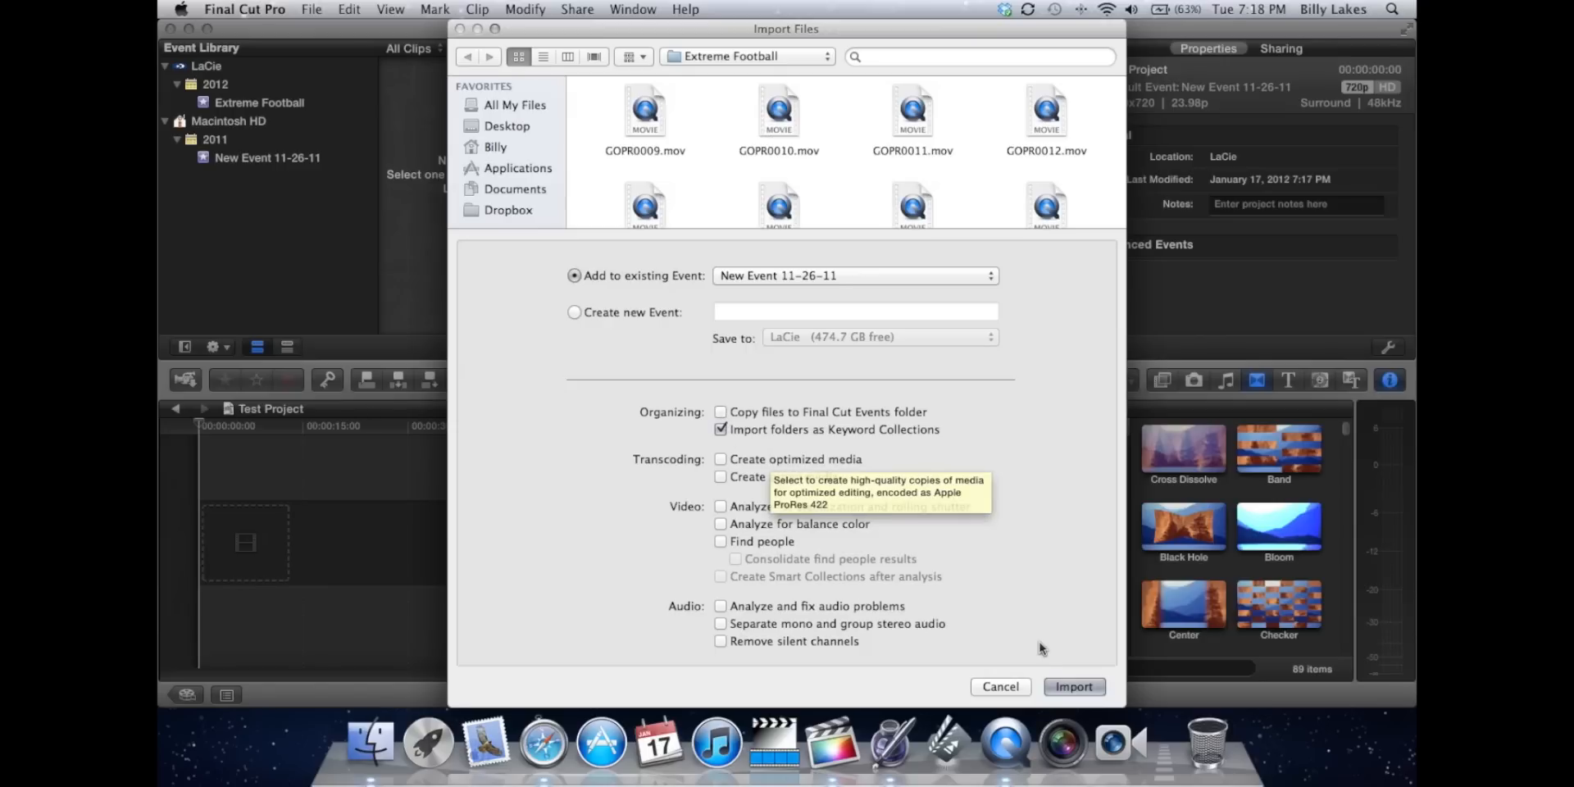
{"action": "left_click", "coordinate": [1007, 687]}
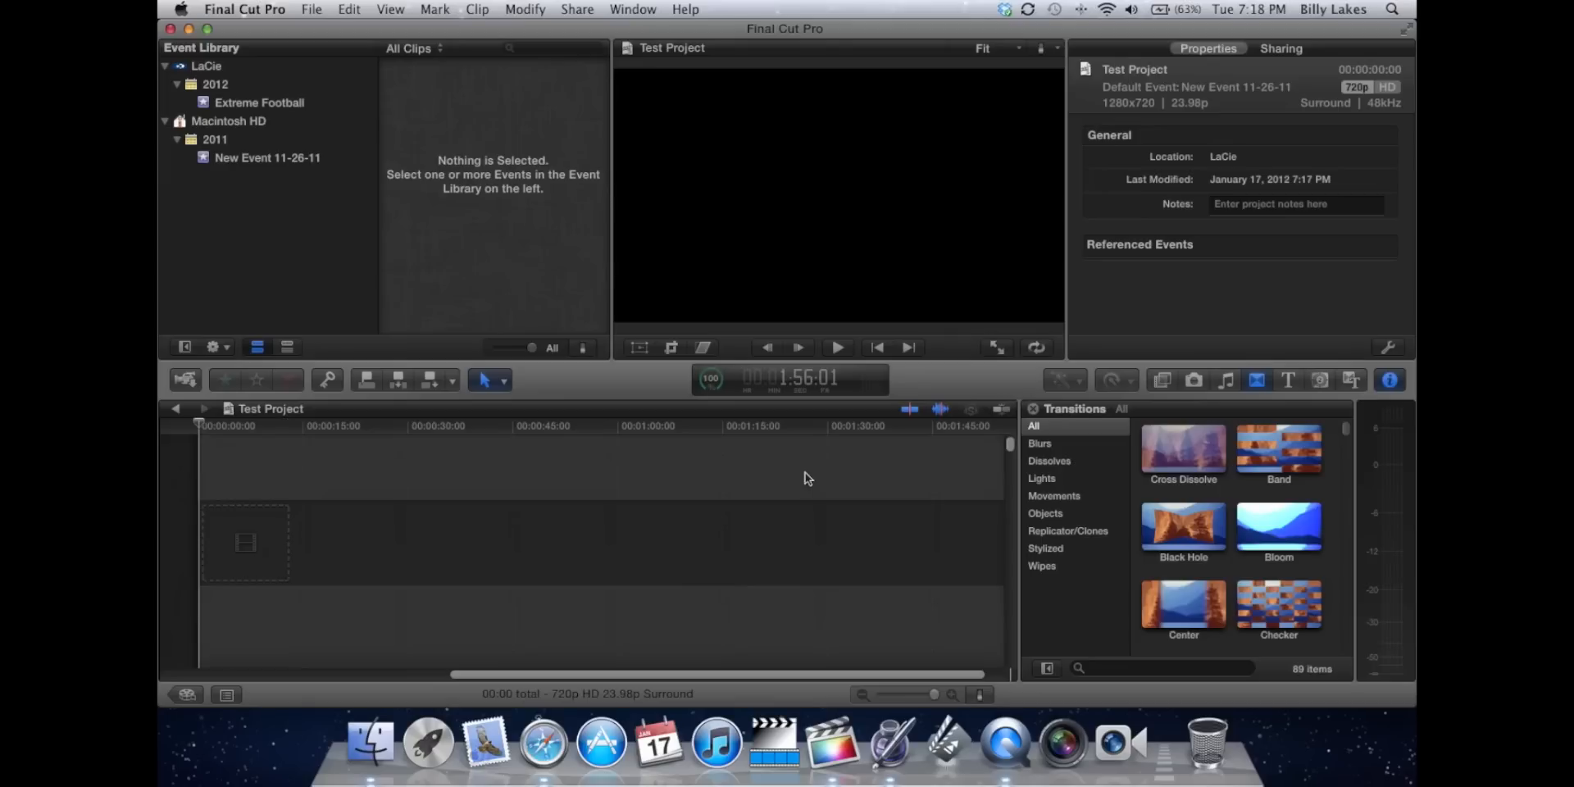
View the clips in the Extreme Football and New Event 11-26-11 events, and clear the Event Library selection.
{"action": "left_click", "coordinate": [322, 69]}
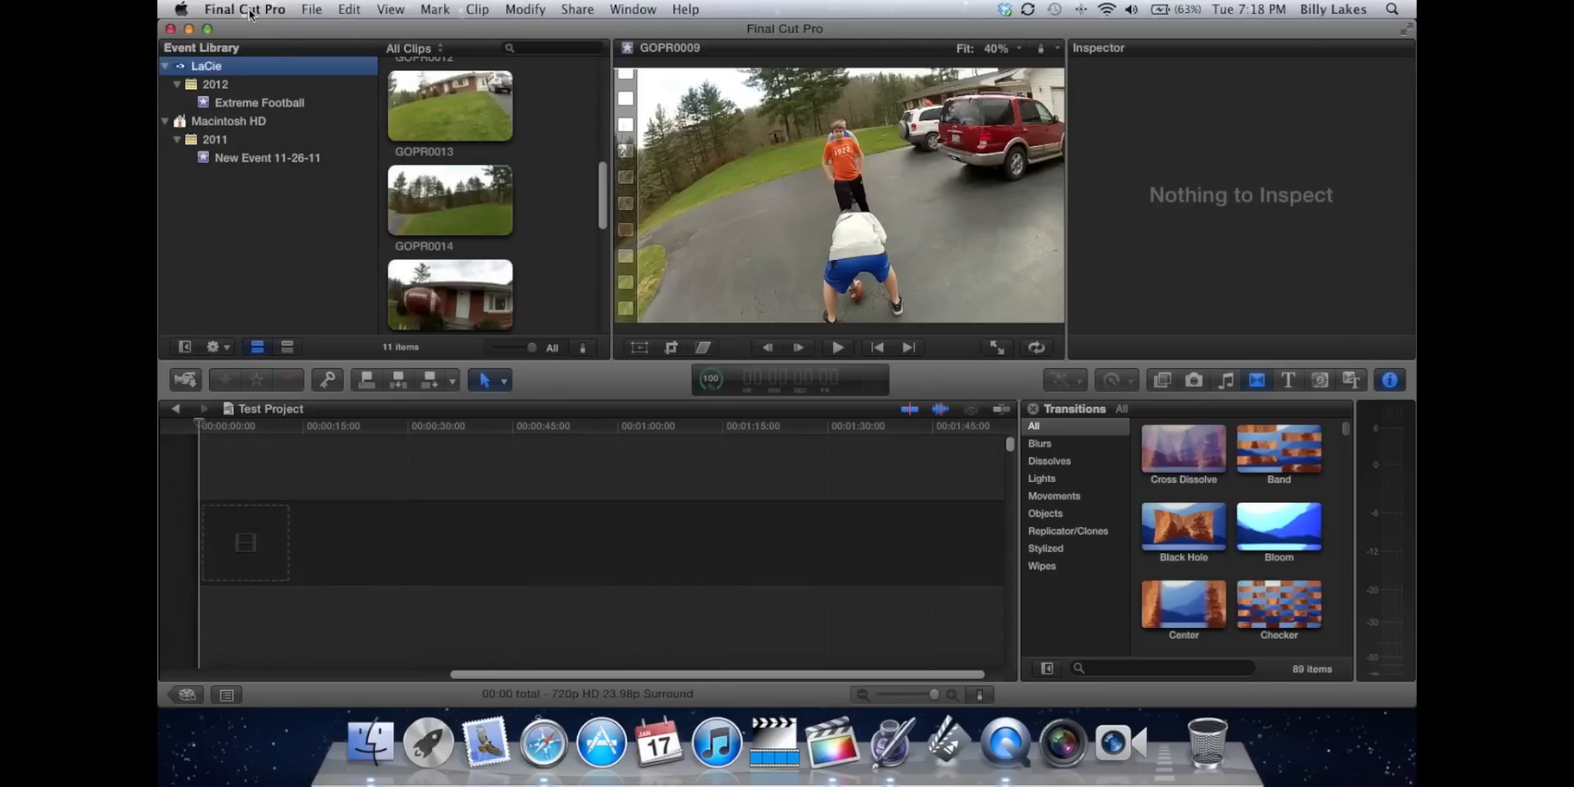
{"action": "left_click", "coordinate": [234, 103]}
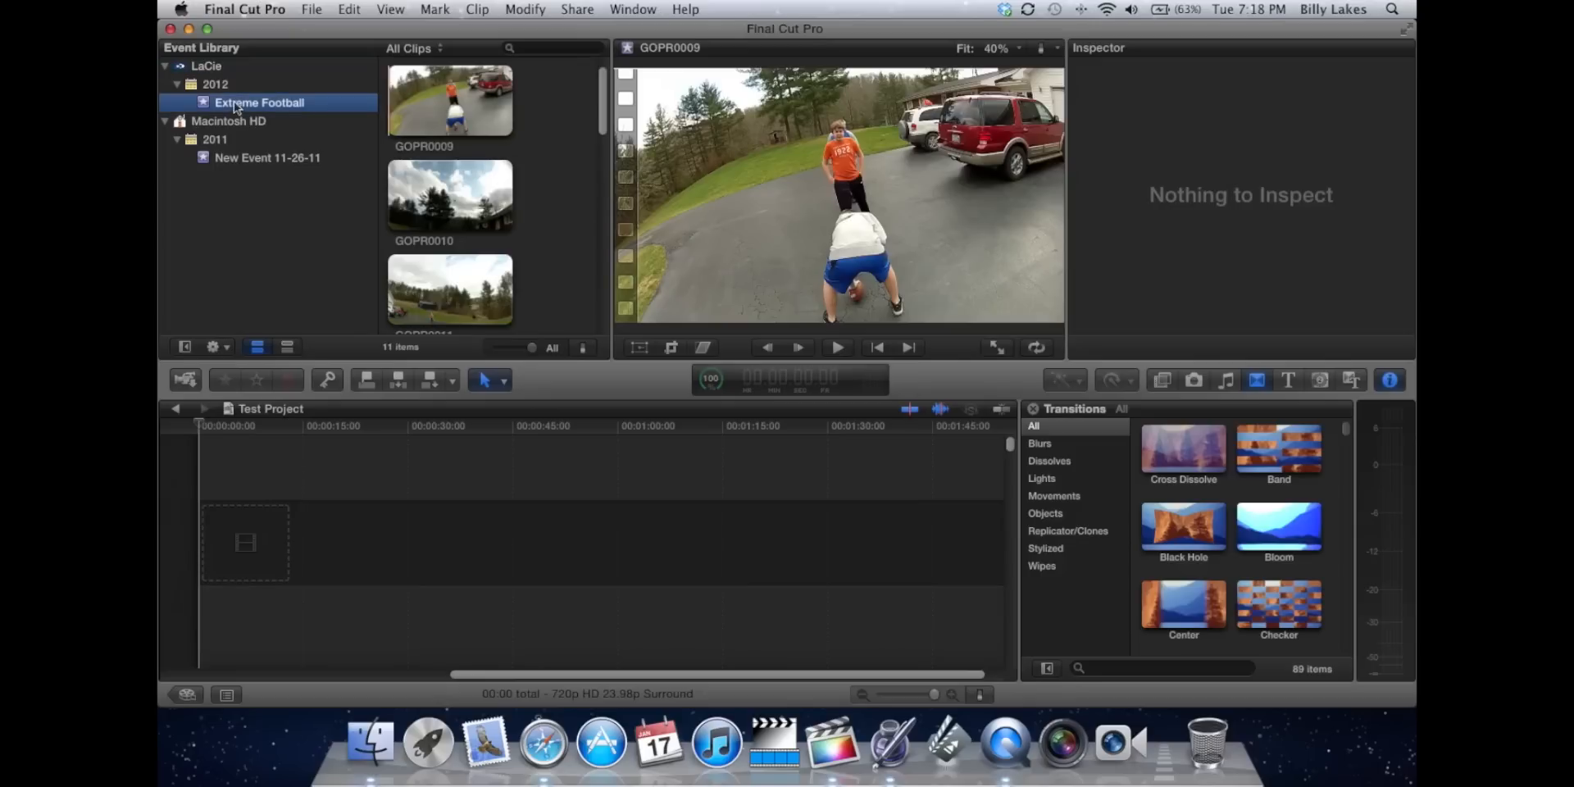
{"action": "left_click", "coordinate": [263, 159]}
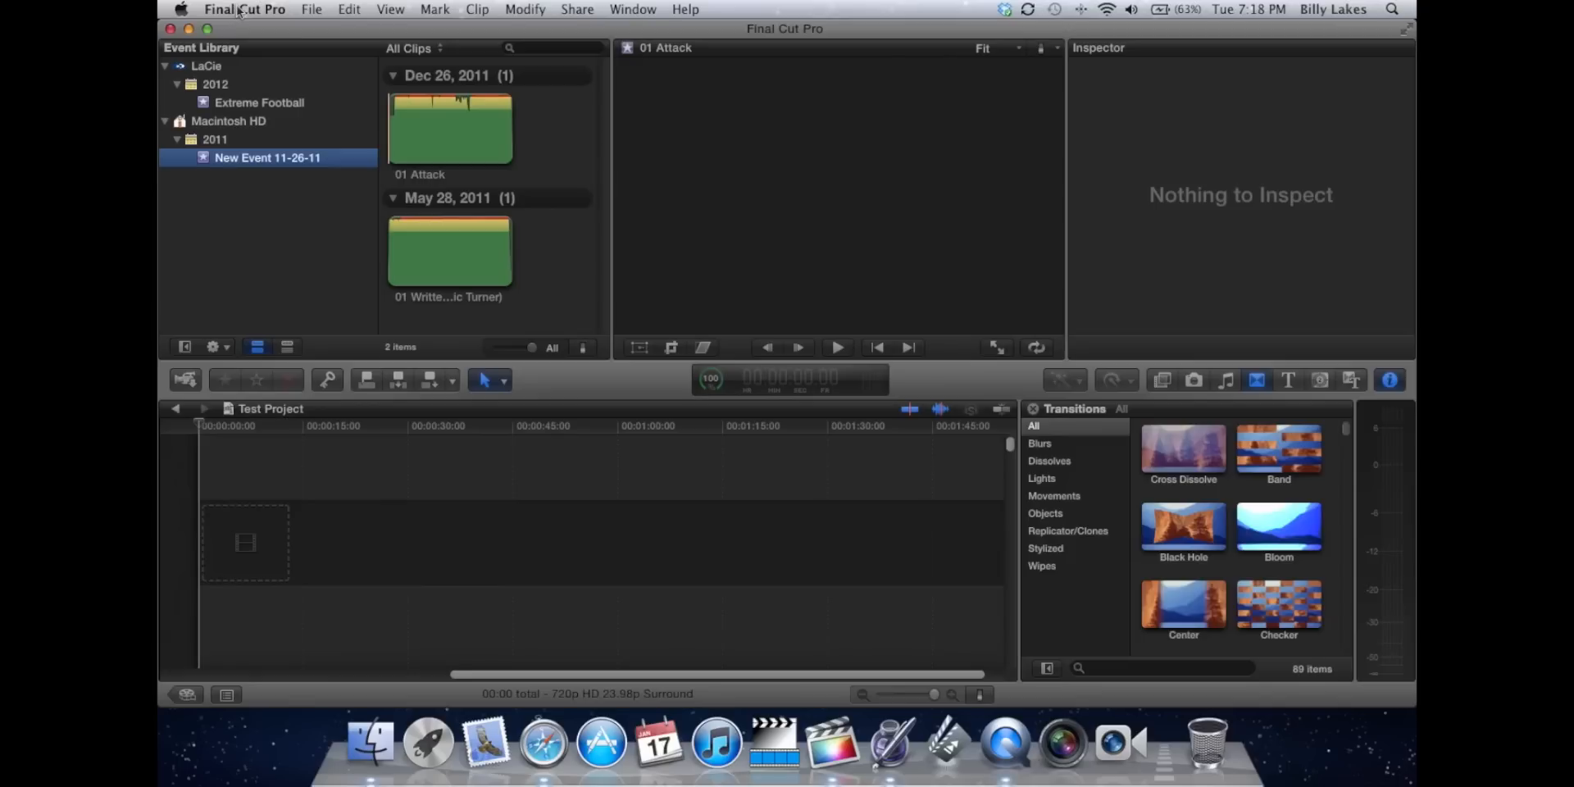
{"action": "left_click", "coordinate": [312, 9]}
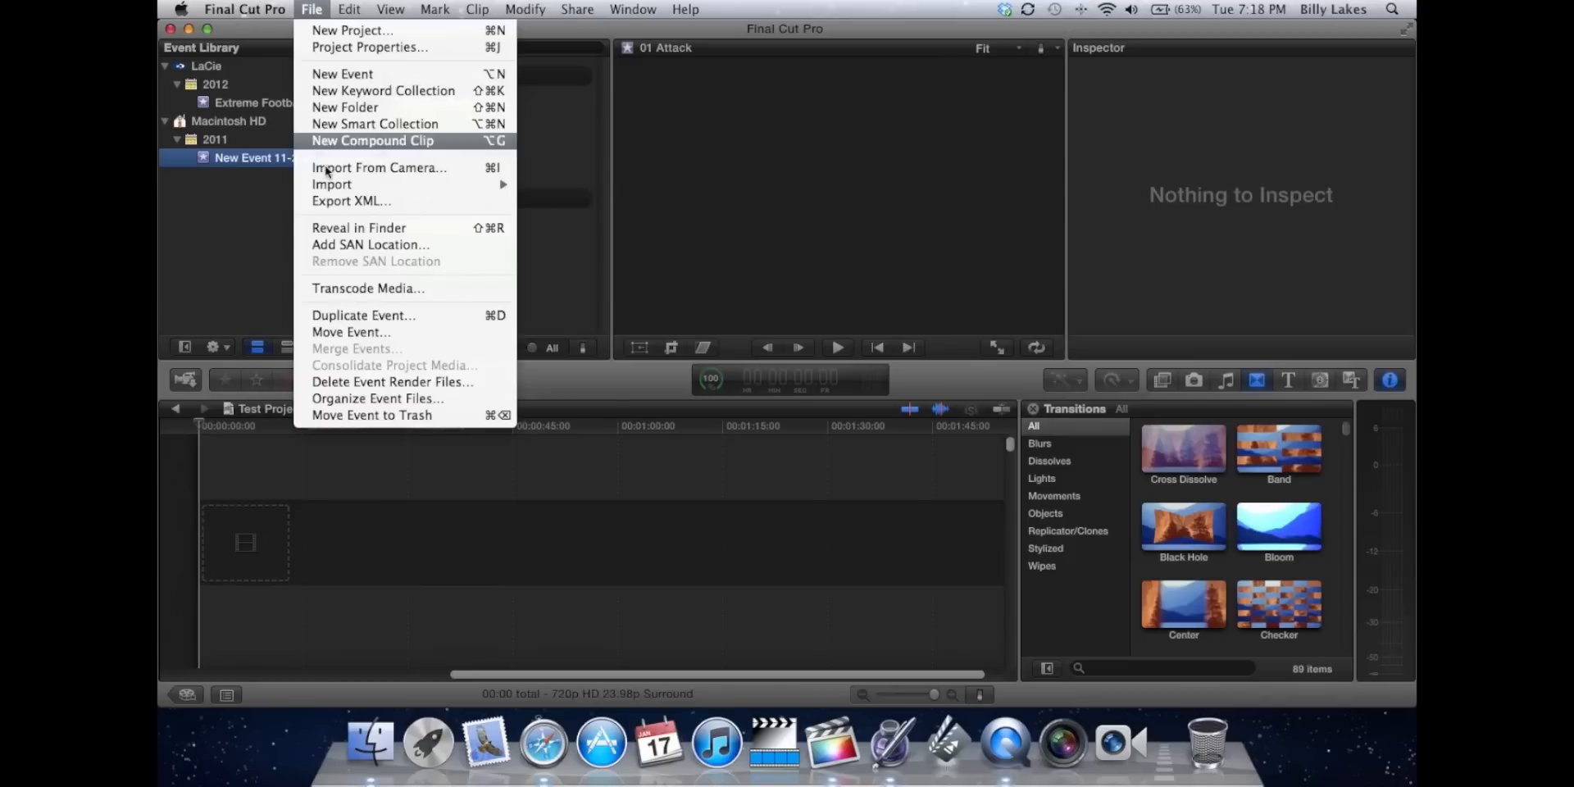
{"action": "left_click", "coordinate": [243, 243]}
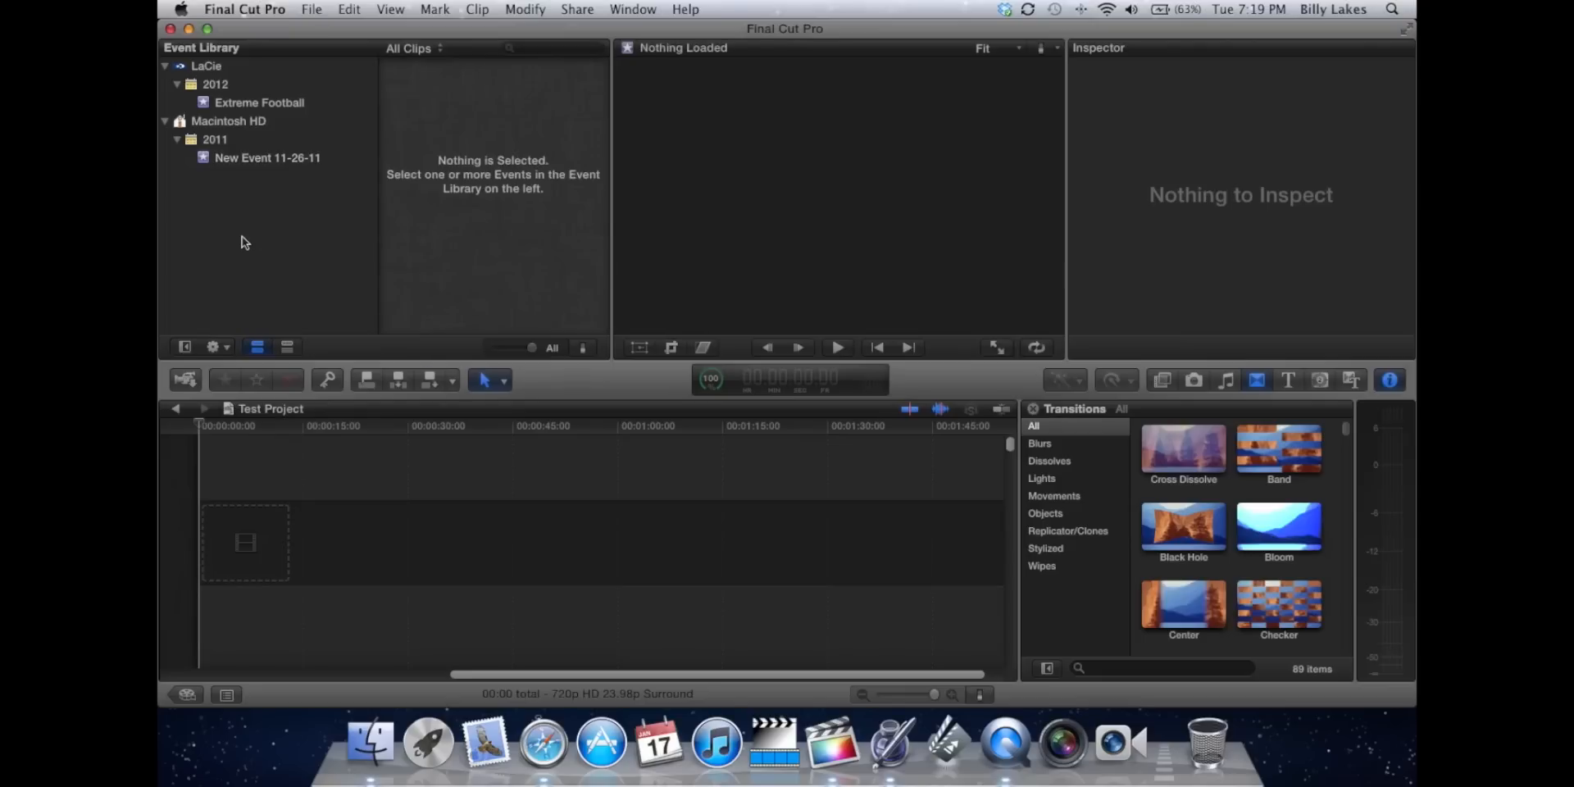